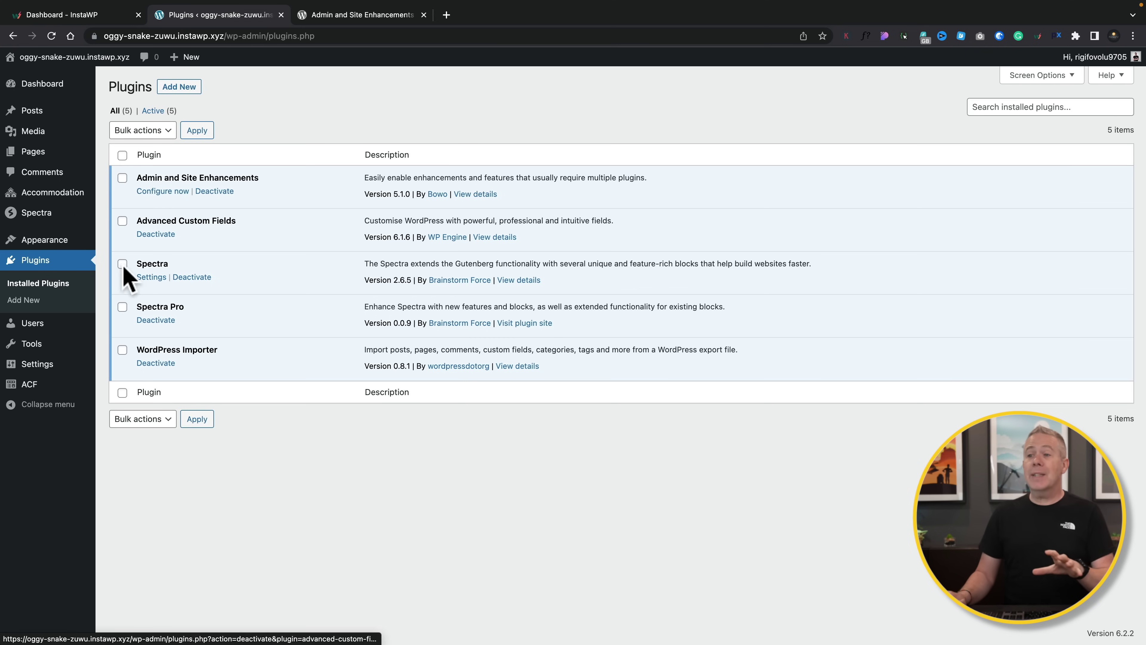
Step: Open the Admin and Site Enhancements plugin settings
{"action": "mouse_move", "coordinate": [43, 344]}
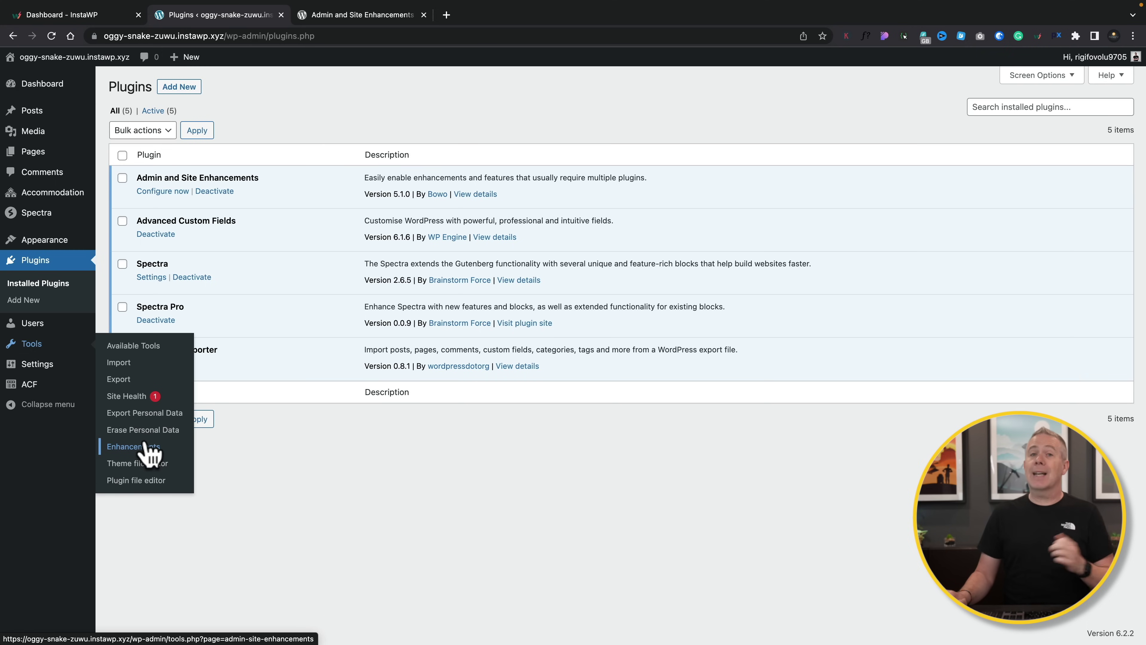
{"action": "left_click", "coordinate": [265, 480]}
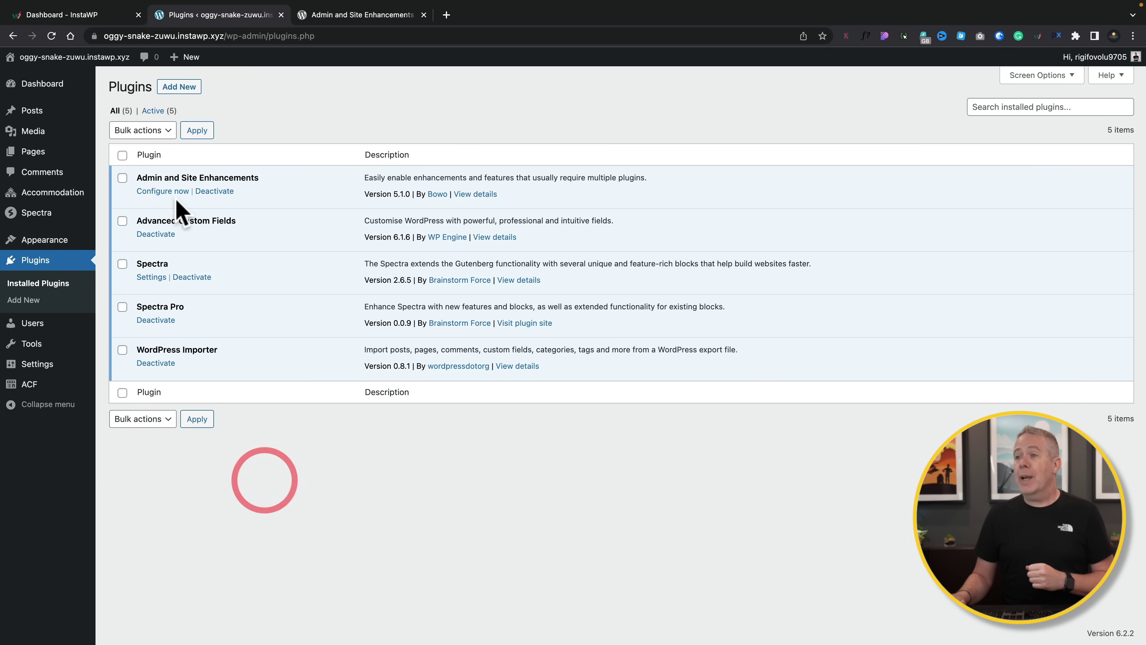
{"action": "left_click", "coordinate": [170, 192]}
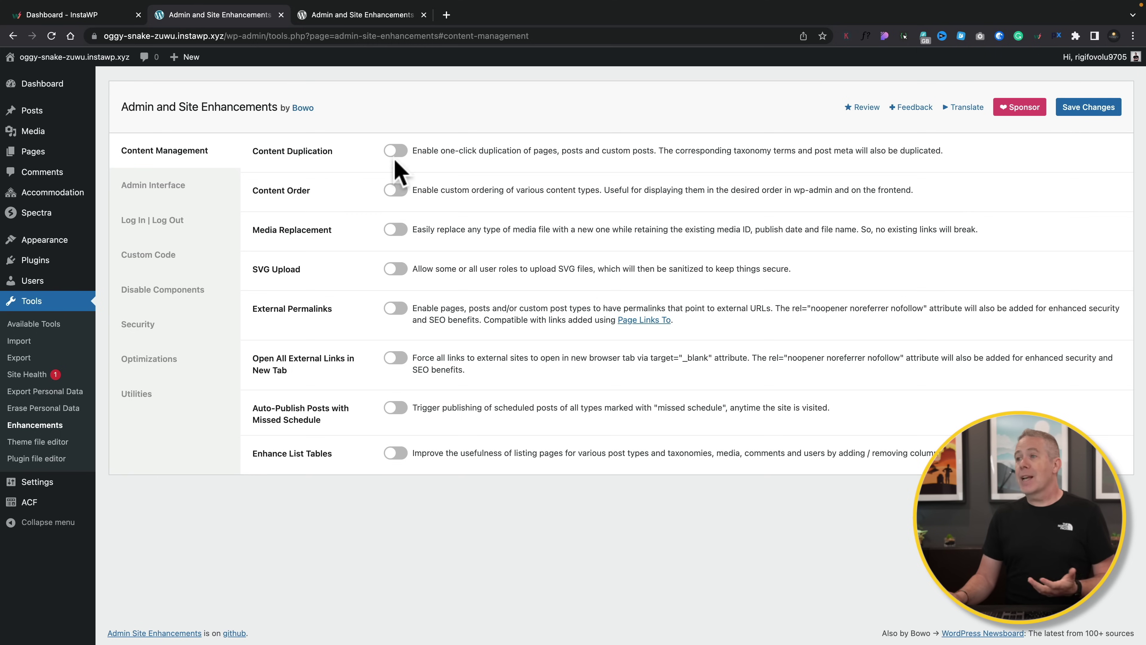
Step: Enable Content Duplication and save the settings
{"action": "left_click", "coordinate": [404, 151]}
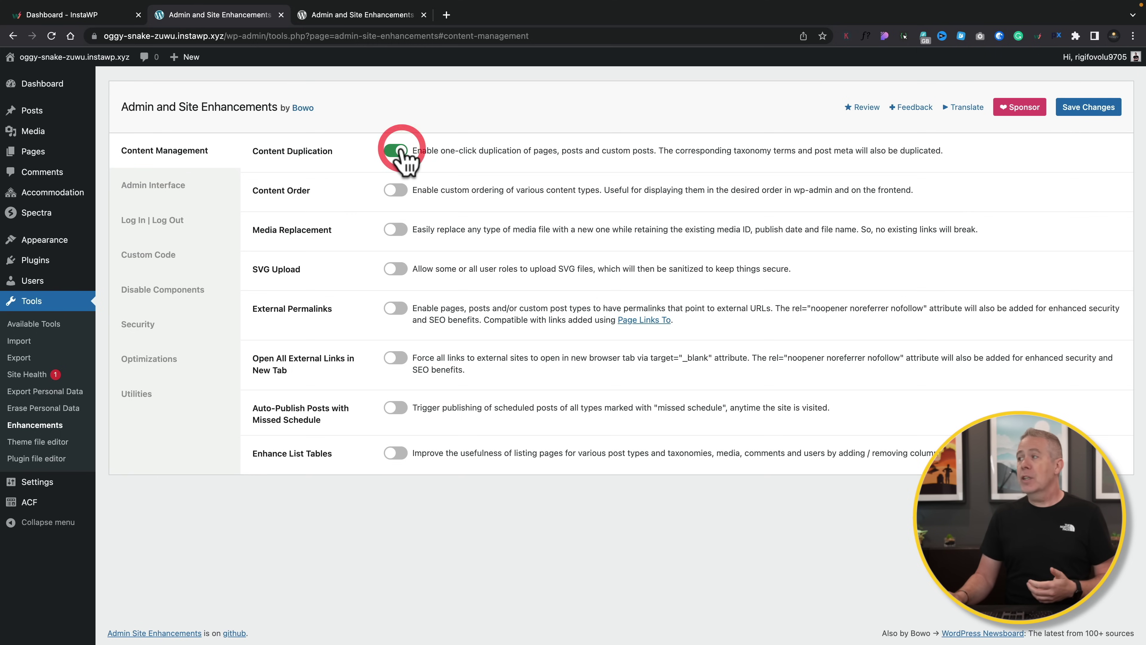
{"action": "left_click", "coordinate": [1083, 108]}
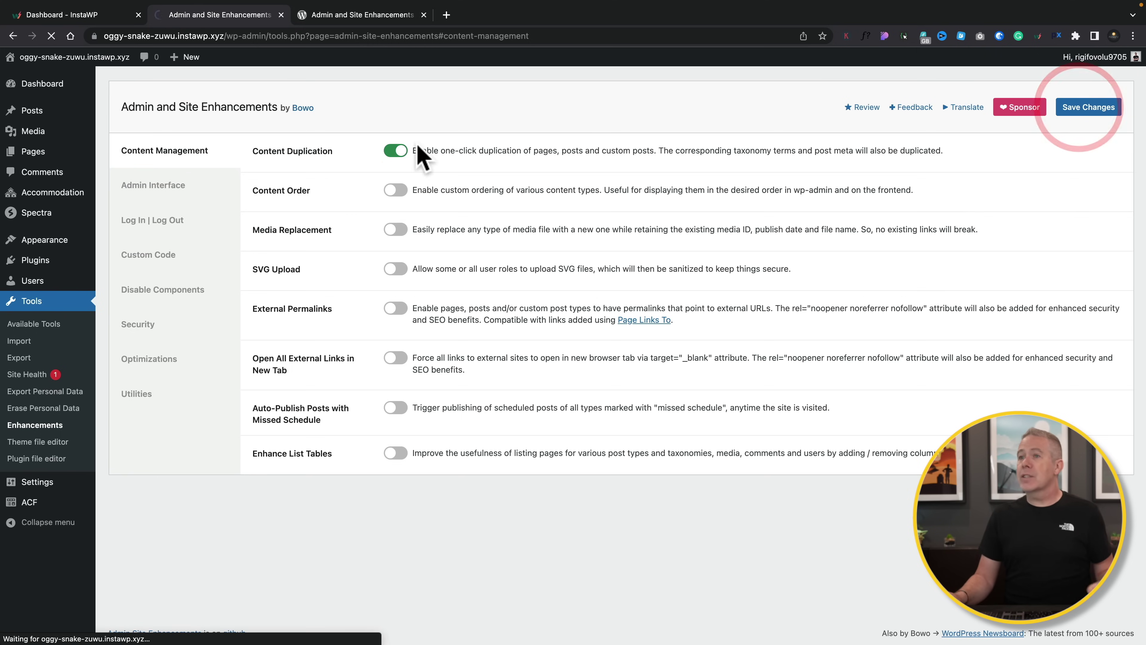
{"action": "mouse_move", "coordinate": [79, 161]}
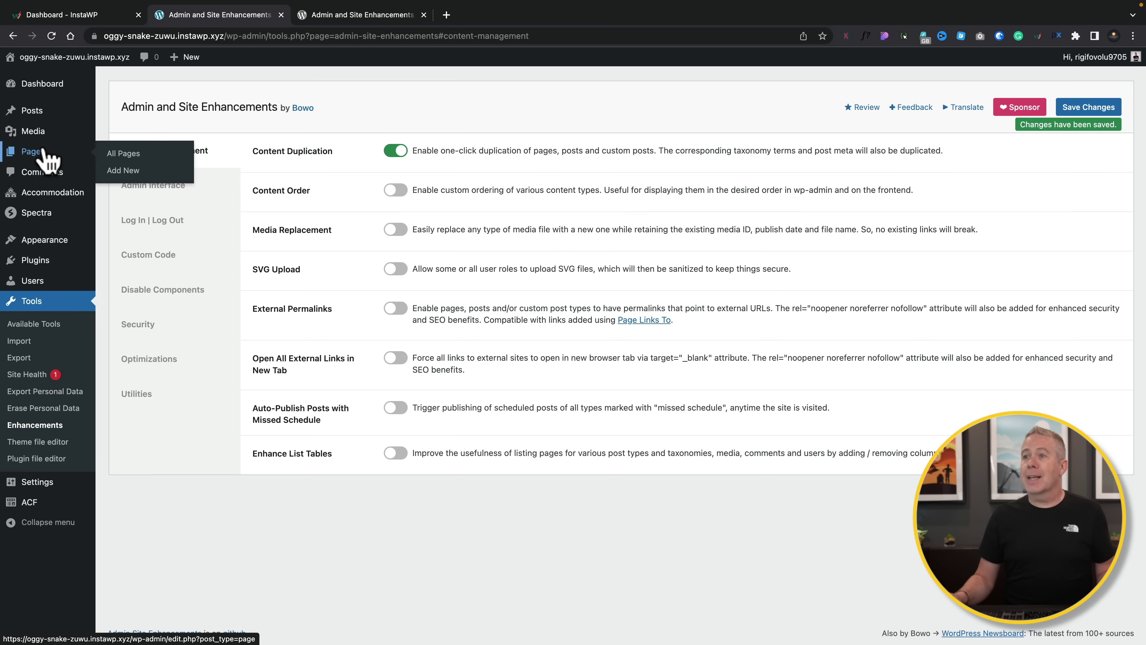
{"action": "left_click", "coordinate": [121, 153], "text": "super"}
Step: Duplicate the Home page as a Home (DUPLICATE) draft, then close the Pages tab
{"action": "left_click", "coordinate": [323, 15]}
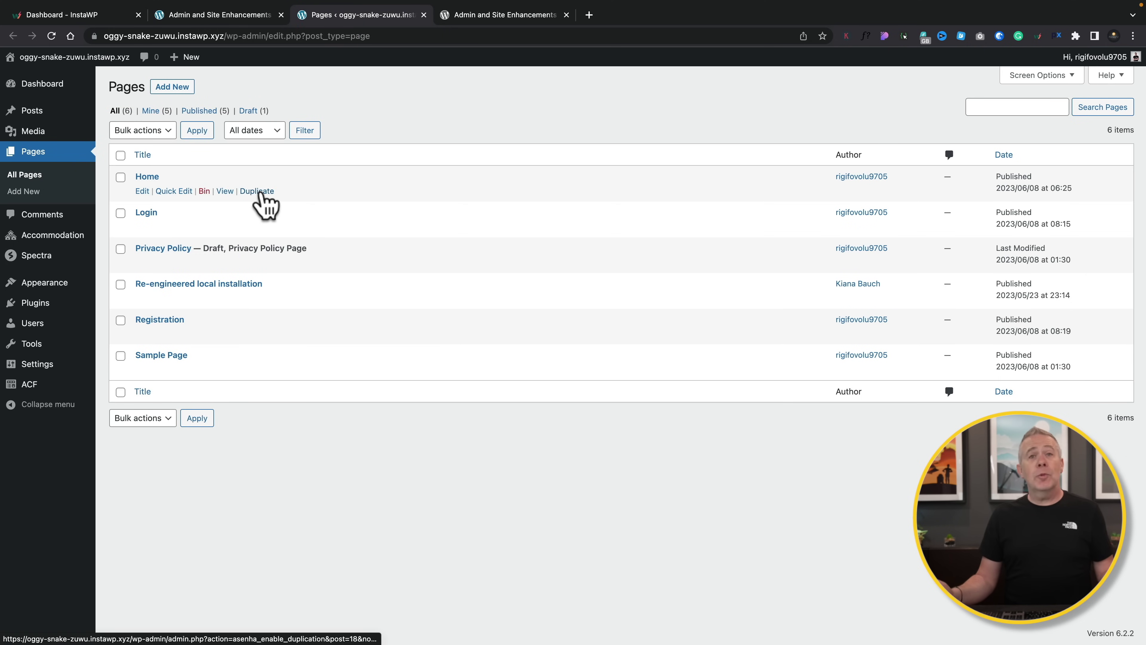
{"action": "left_click", "coordinate": [258, 192]}
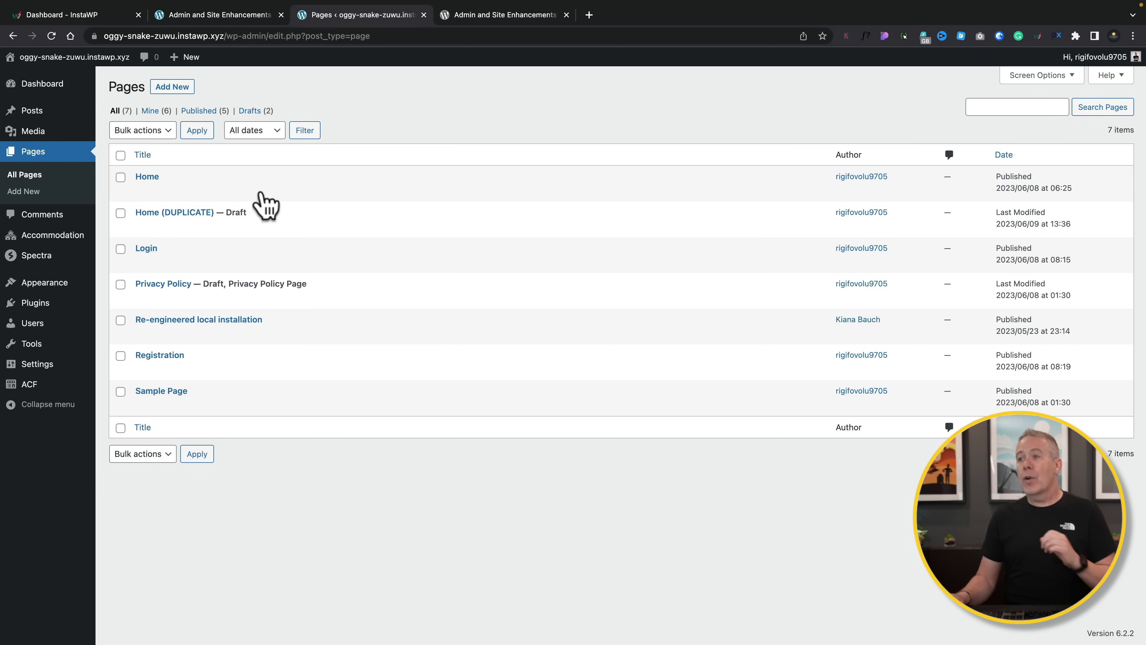
{"action": "mouse_move", "coordinate": [234, 212]}
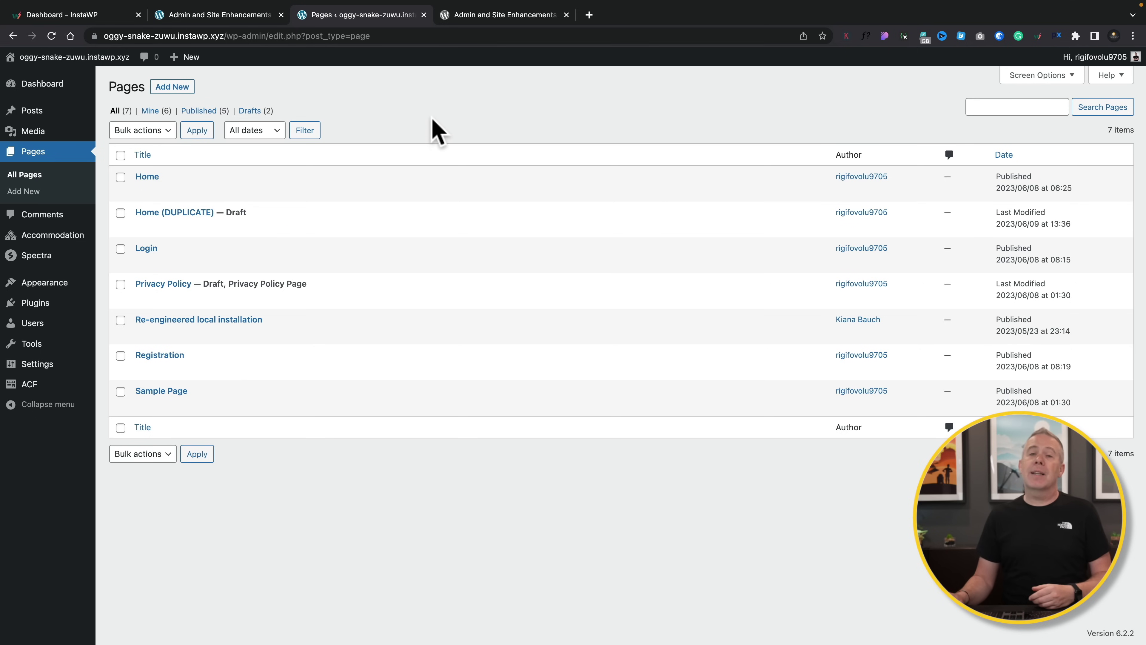
{"action": "left_click", "coordinate": [423, 15]}
{"action": "left_click", "coordinate": [274, 587]}
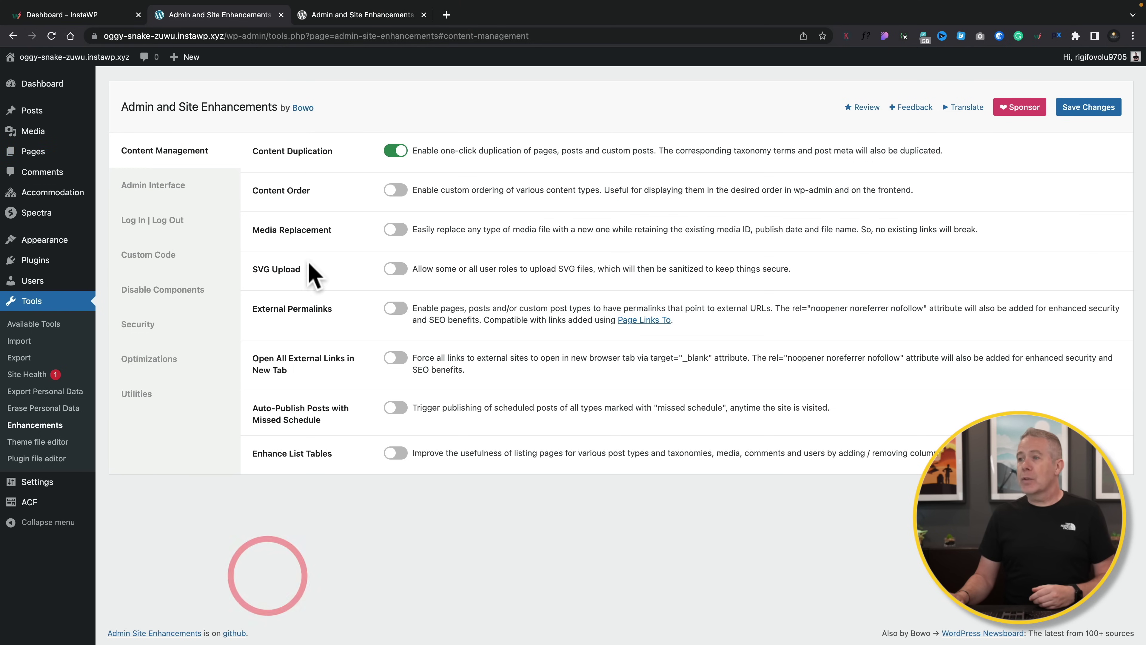
{"action": "left_click", "coordinate": [400, 229]}
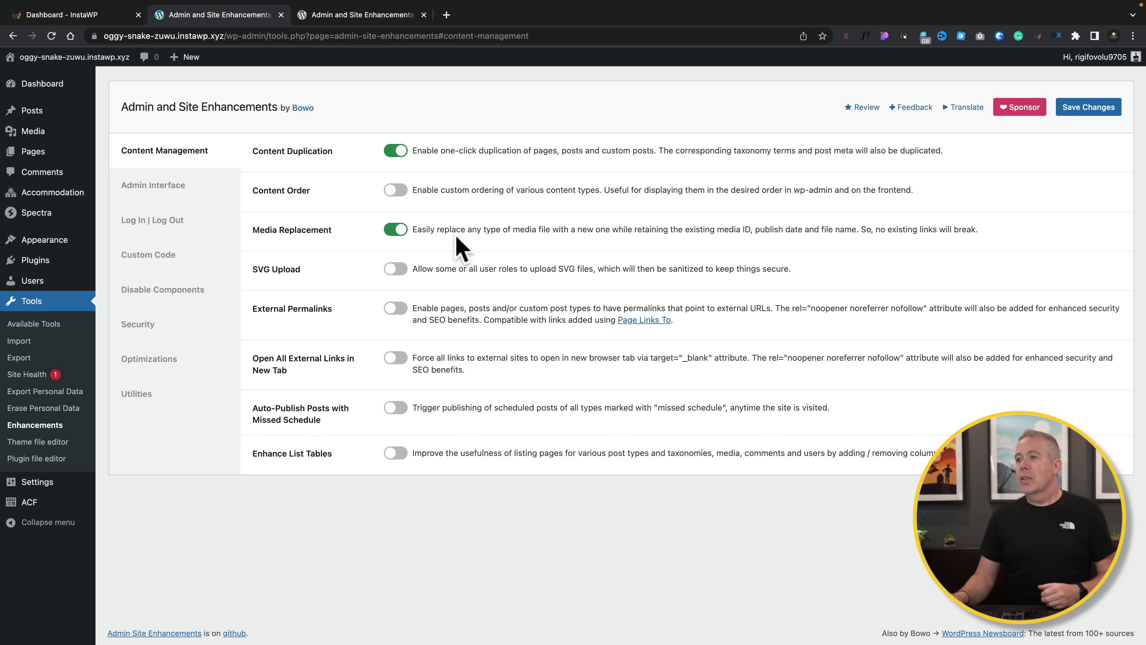
{"action": "left_click", "coordinate": [393, 230]}
{"action": "left_click", "coordinate": [396, 268]}
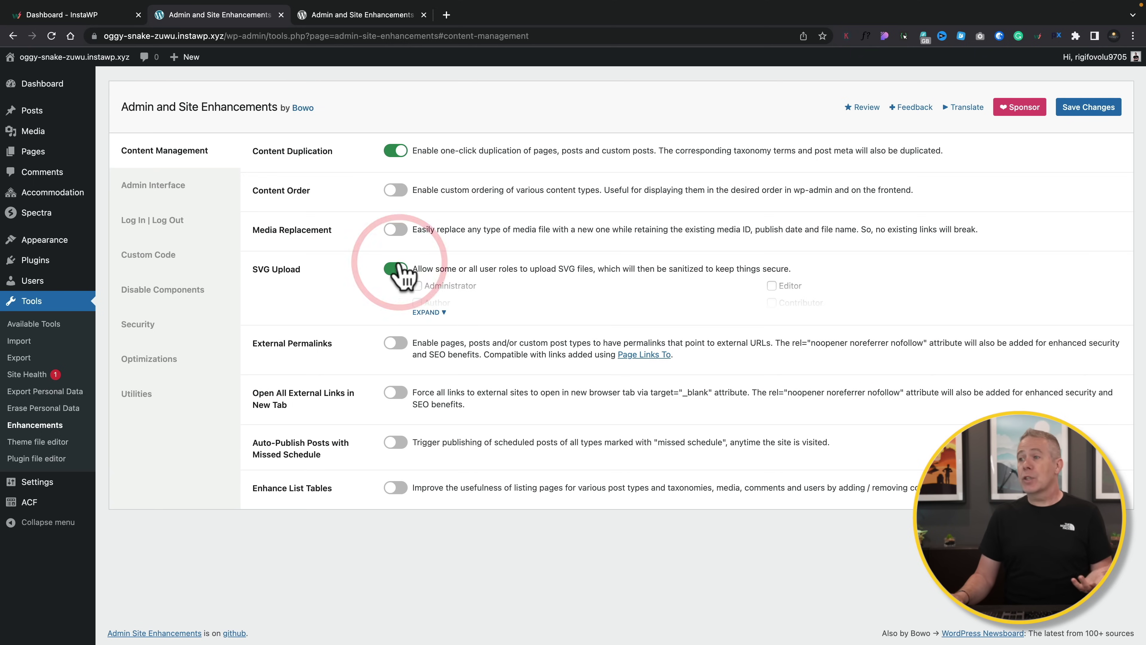
{"action": "left_click", "coordinate": [432, 313]}
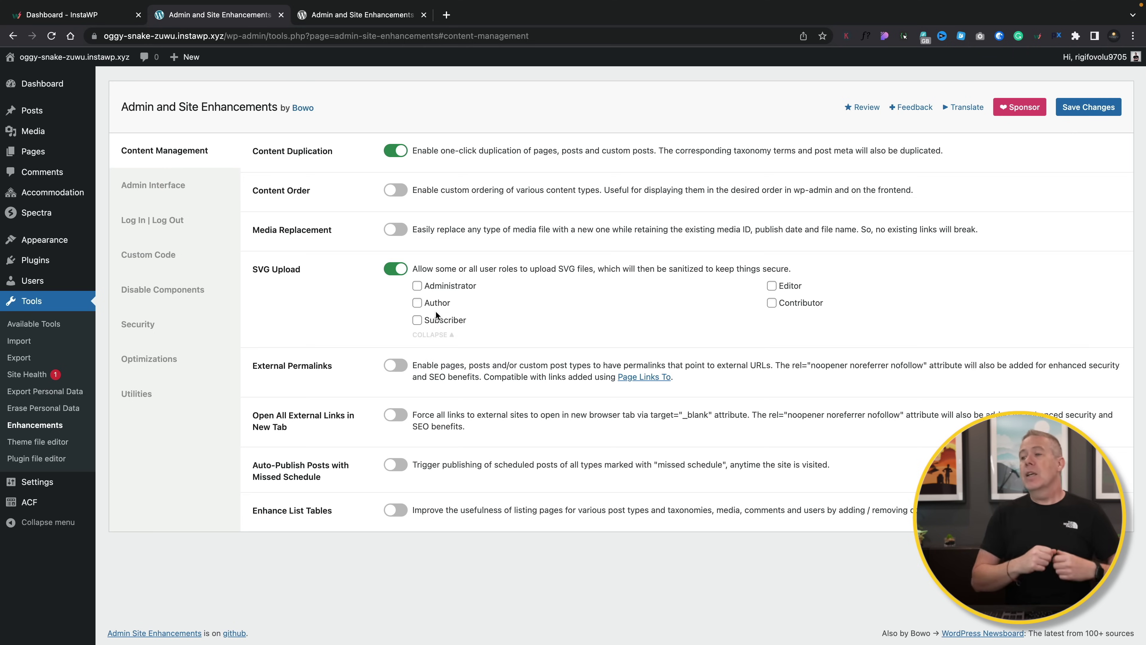
{"action": "left_click", "coordinate": [393, 270]}
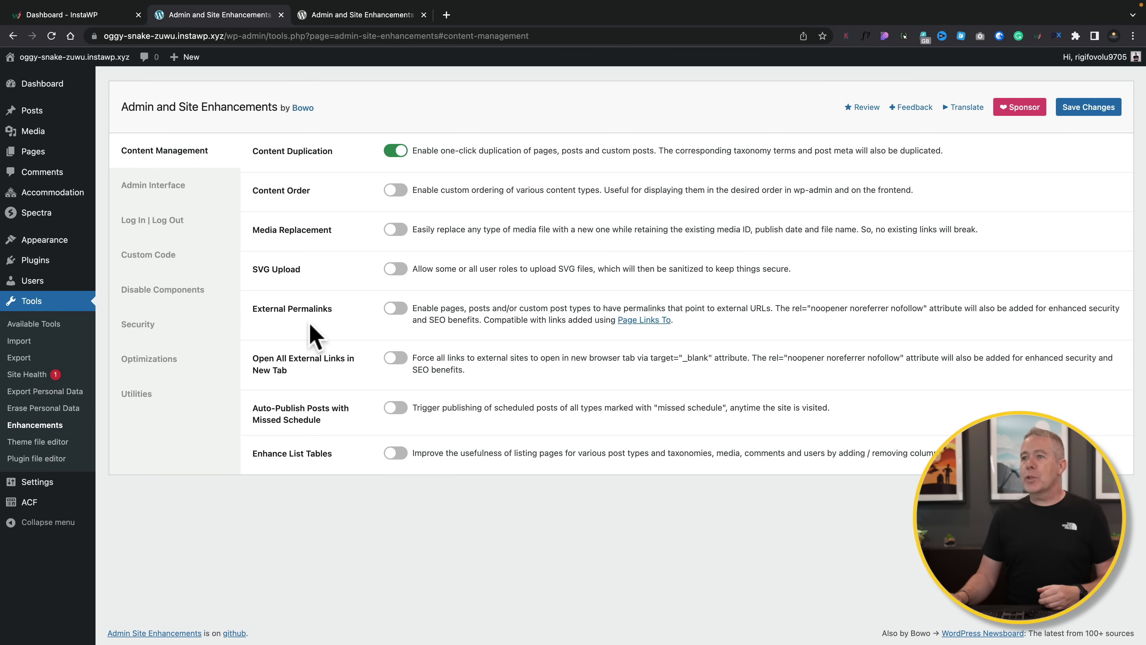
Step: Switch to Admin Interface and expand the Admin Menu Organizer's menu item list
{"action": "left_click", "coordinate": [186, 184]}
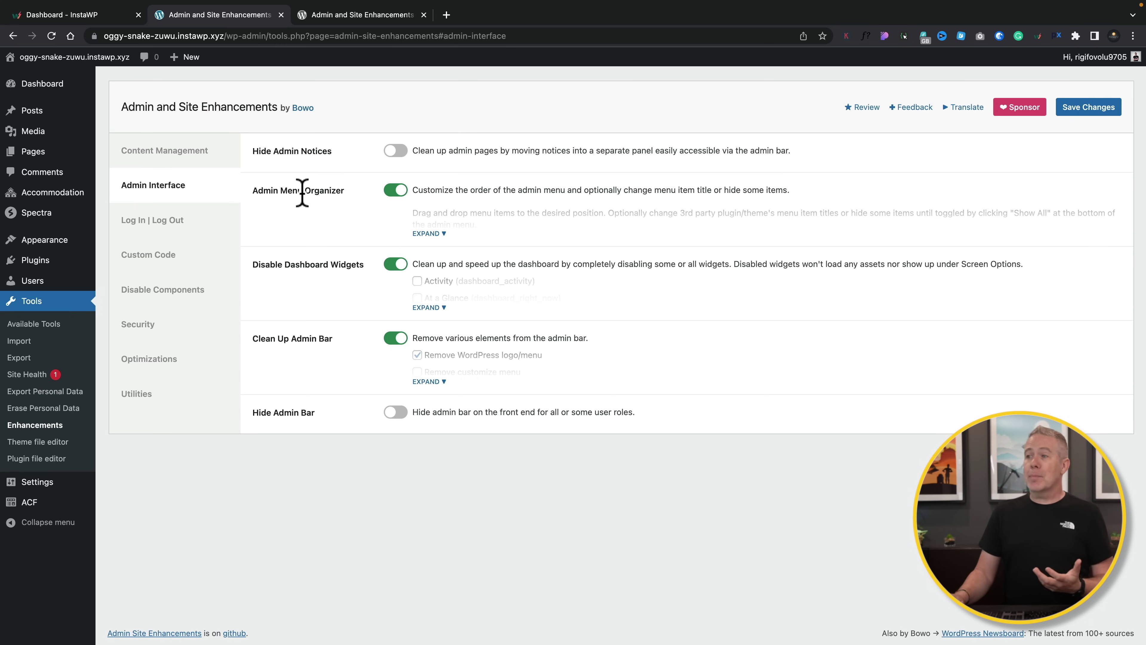
{"action": "left_click", "coordinate": [427, 234]}
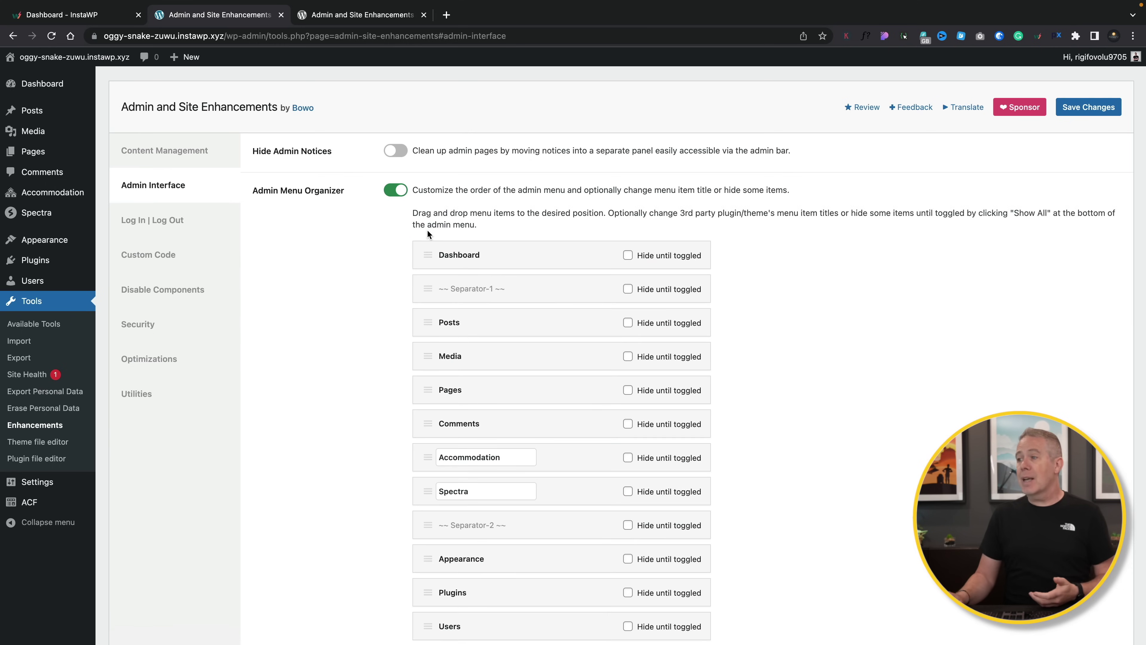
Step: Drag Spectra above ACF and Accommodation above Posts, keep Accommodation visible, and save
{"action": "scroll", "coordinate": [320, 390], "scroll_direction": "down", "scroll_amount": 3}
{"action": "scroll", "coordinate": [322, 392], "scroll_direction": "down", "scroll_amount": 1}
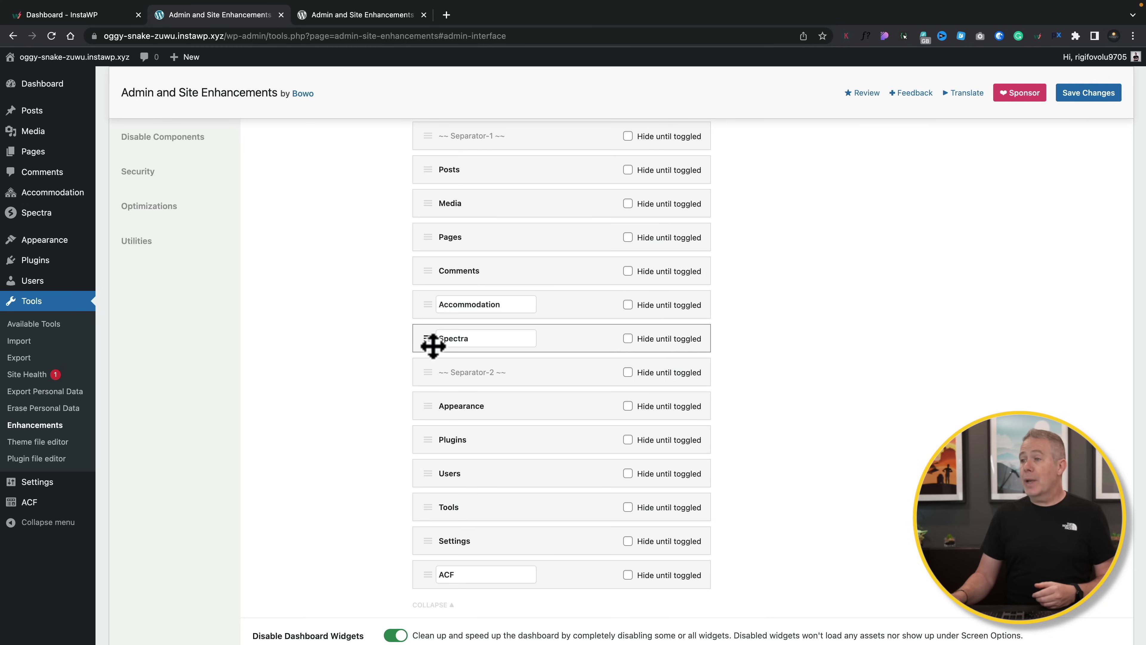
{"action": "left_click_drag", "start_coordinate": [433, 343], "coordinate": [427, 541]}
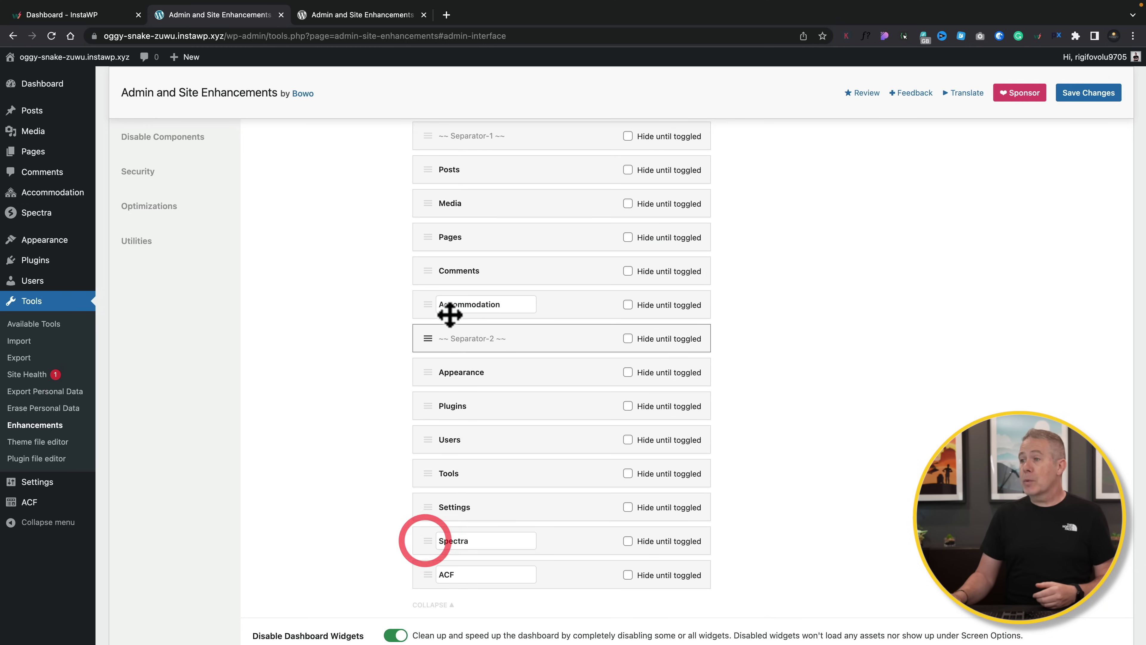
{"action": "left_click_drag", "start_coordinate": [428, 304], "coordinate": [430, 166]}
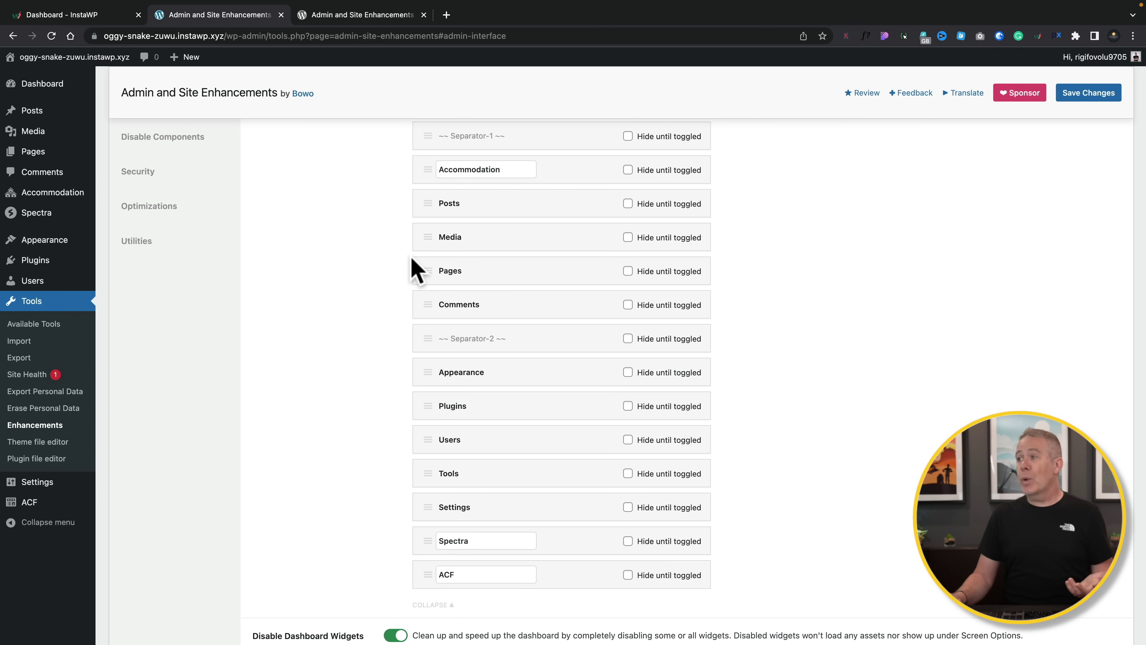
{"action": "left_click", "coordinate": [627, 172]}
{"action": "left_click", "coordinate": [627, 172]}
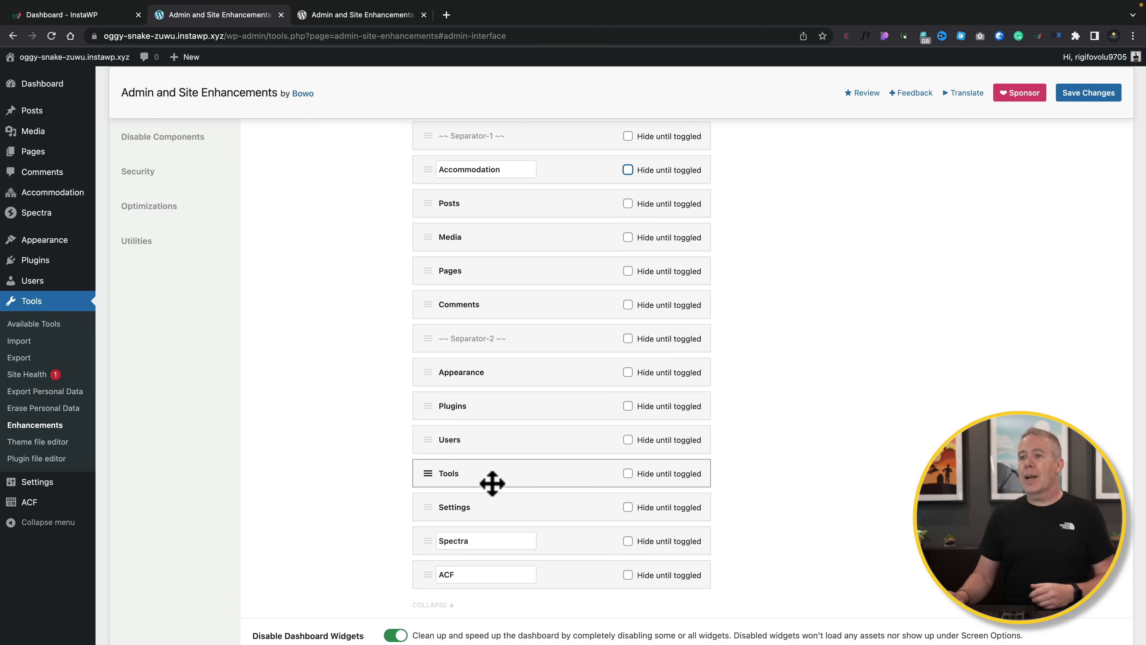
{"action": "left_click", "coordinate": [1098, 96]}
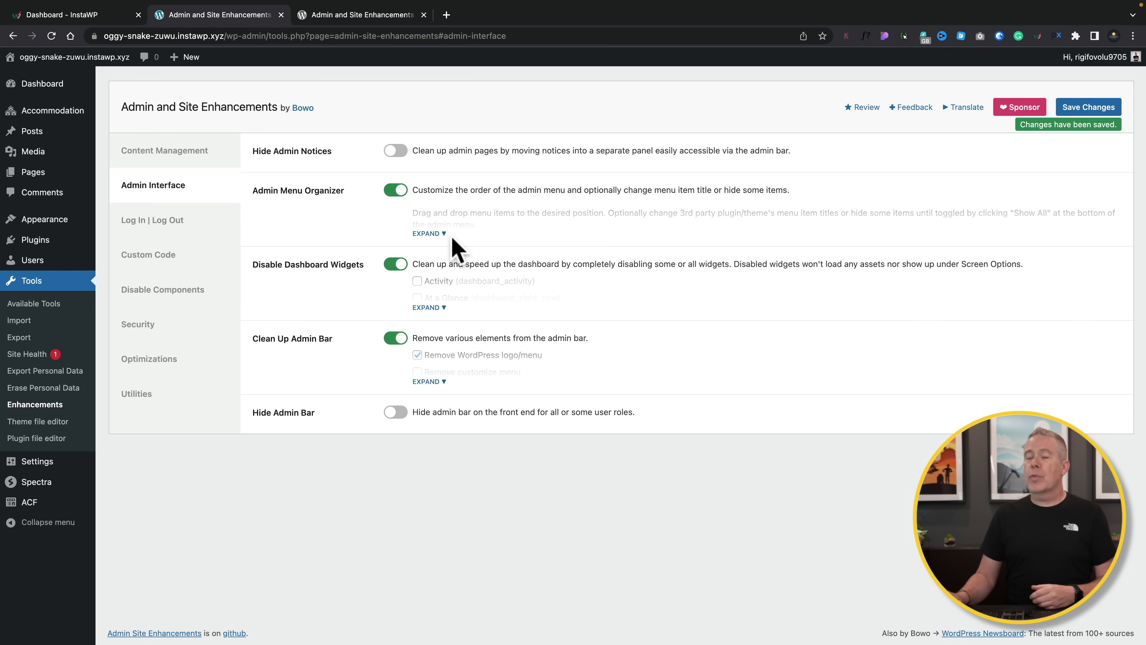
Step: Expand the dashboard widget options and check the Dashboard's current widgets in a new tab
{"action": "mouse_move", "coordinate": [61, 114]}
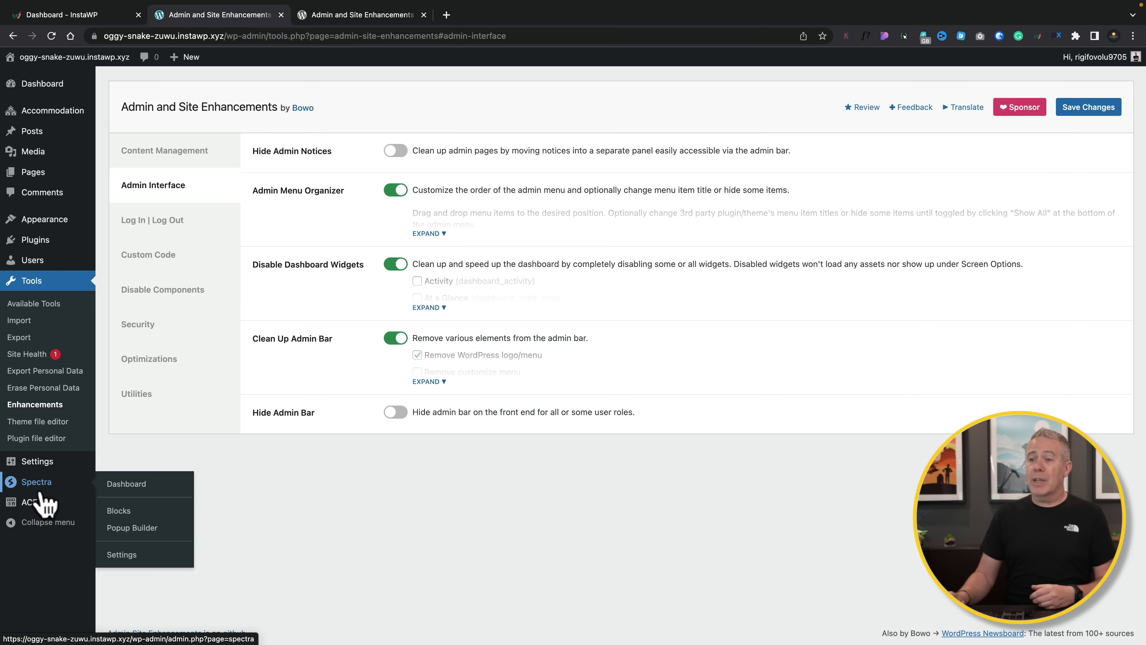
{"action": "mouse_move", "coordinate": [37, 505]}
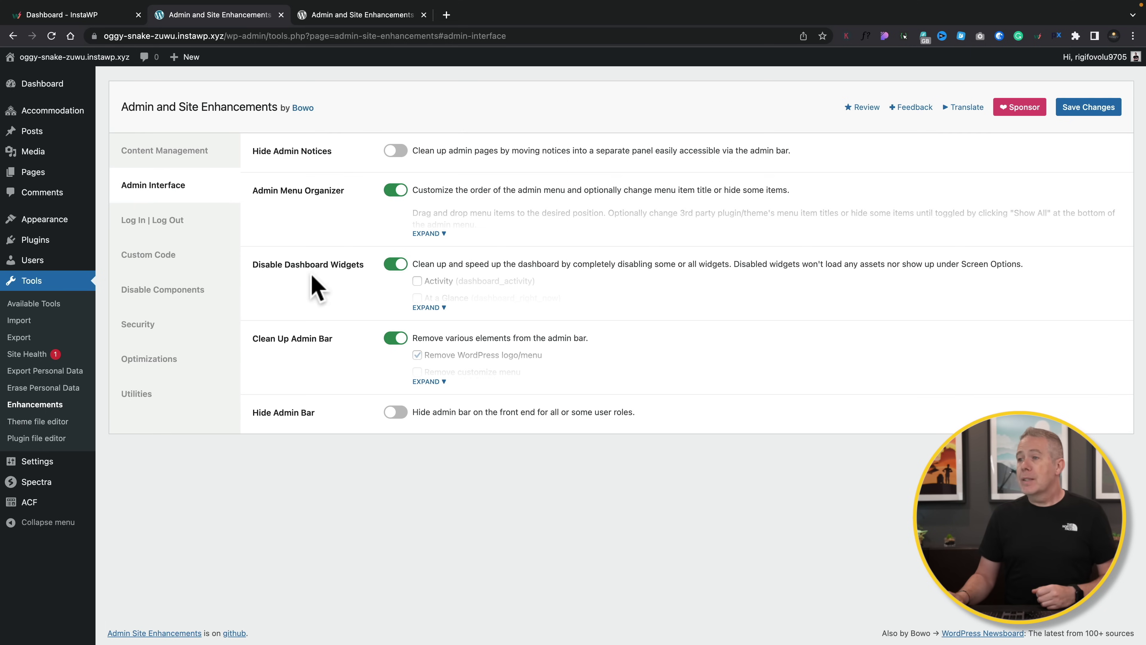
{"action": "left_click", "coordinate": [435, 308]}
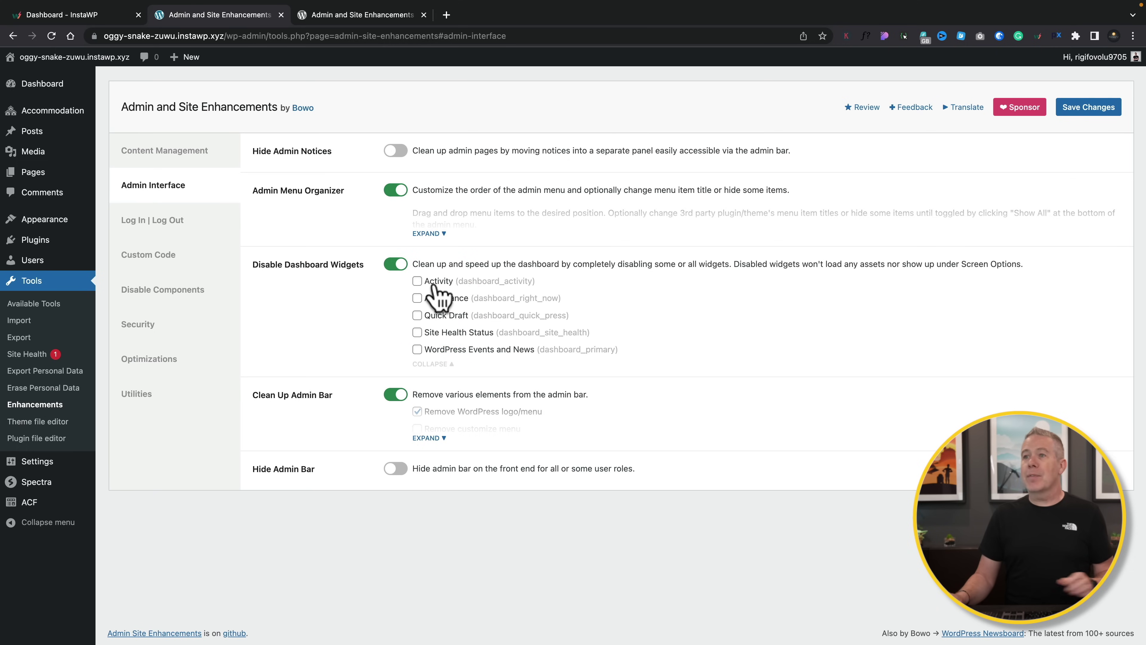
{"action": "left_click", "coordinate": [54, 84], "text": "super"}
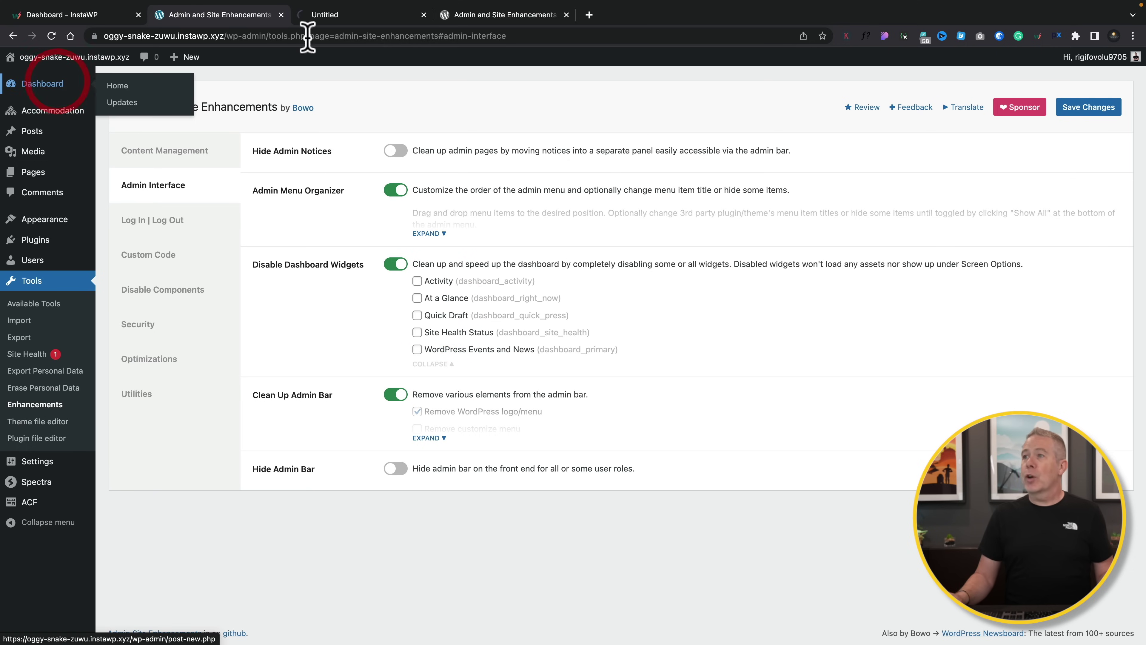
{"action": "left_click", "coordinate": [358, 18]}
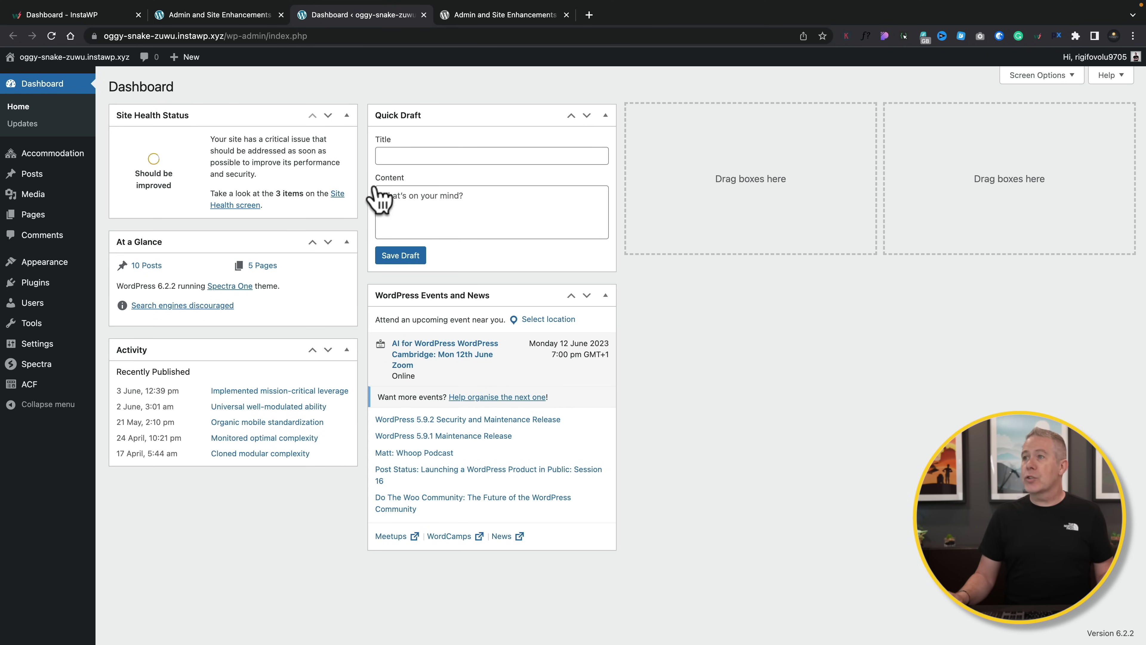
{"action": "left_click", "coordinate": [217, 15]}
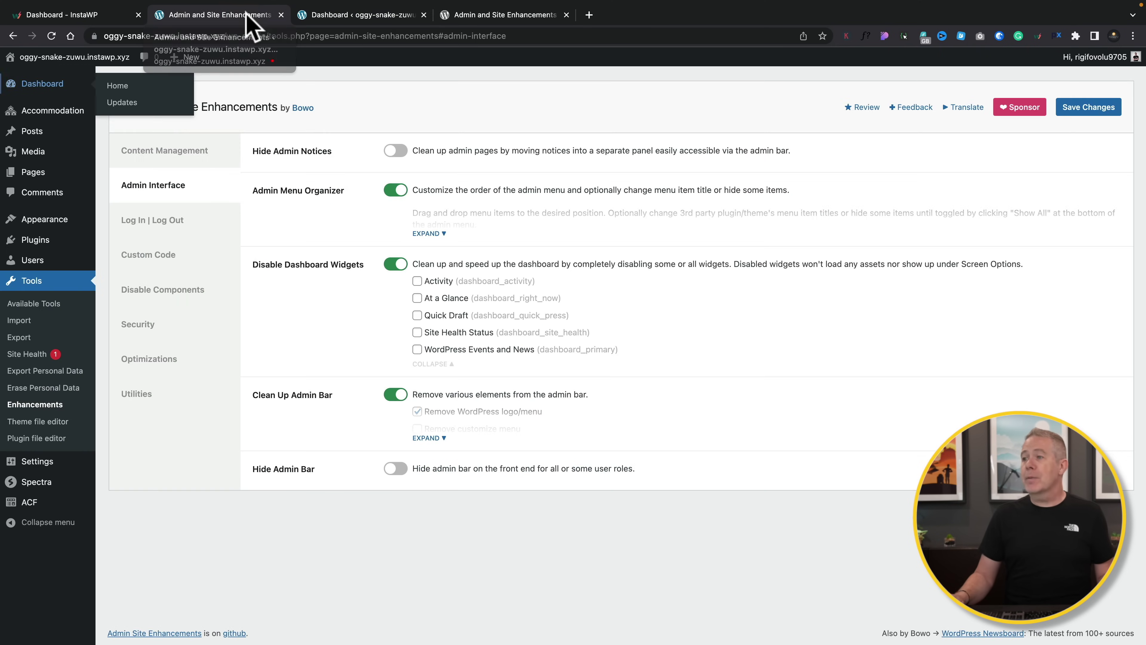
Step: Disable the Activity, At a Glance, Quick Draft, Site Health Status and Events widgets, then save
{"action": "left_click", "coordinate": [417, 281]}
{"action": "left_click", "coordinate": [417, 298]}
{"action": "left_click", "coordinate": [417, 316]}
{"action": "left_click", "coordinate": [417, 333]}
{"action": "left_click", "coordinate": [417, 349]}
{"action": "left_click", "coordinate": [1076, 113]}
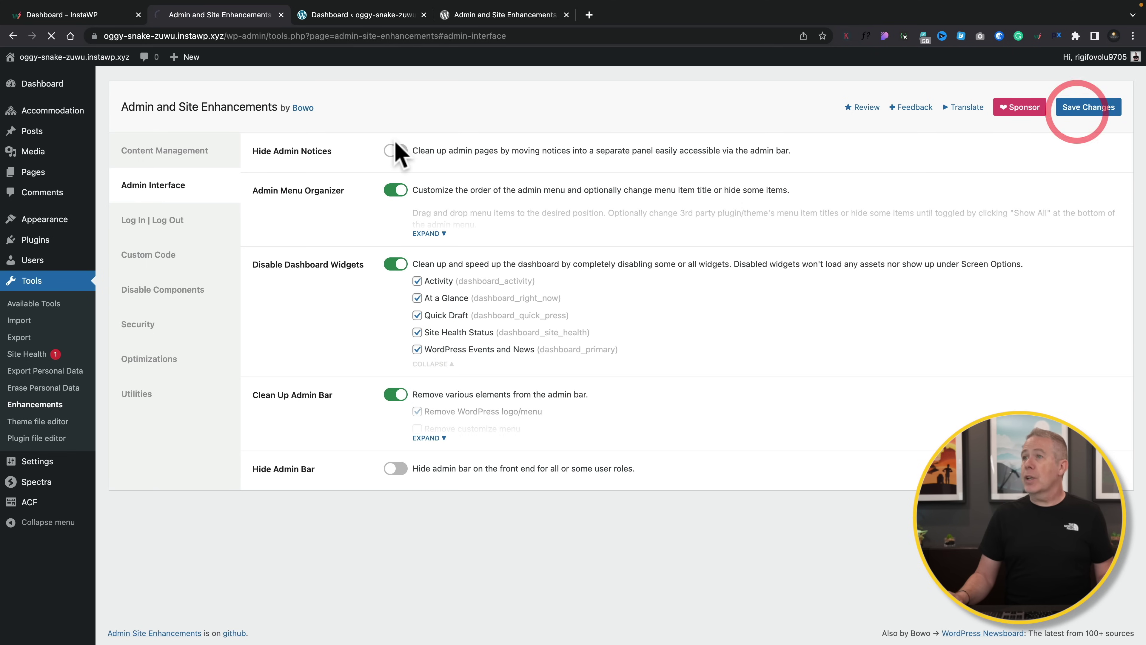
Step: Reload the Dashboard to confirm it is empty, check Screen Options, then return to settings
{"action": "left_click", "coordinate": [352, 15]}
{"action": "left_click", "coordinate": [51, 35]}
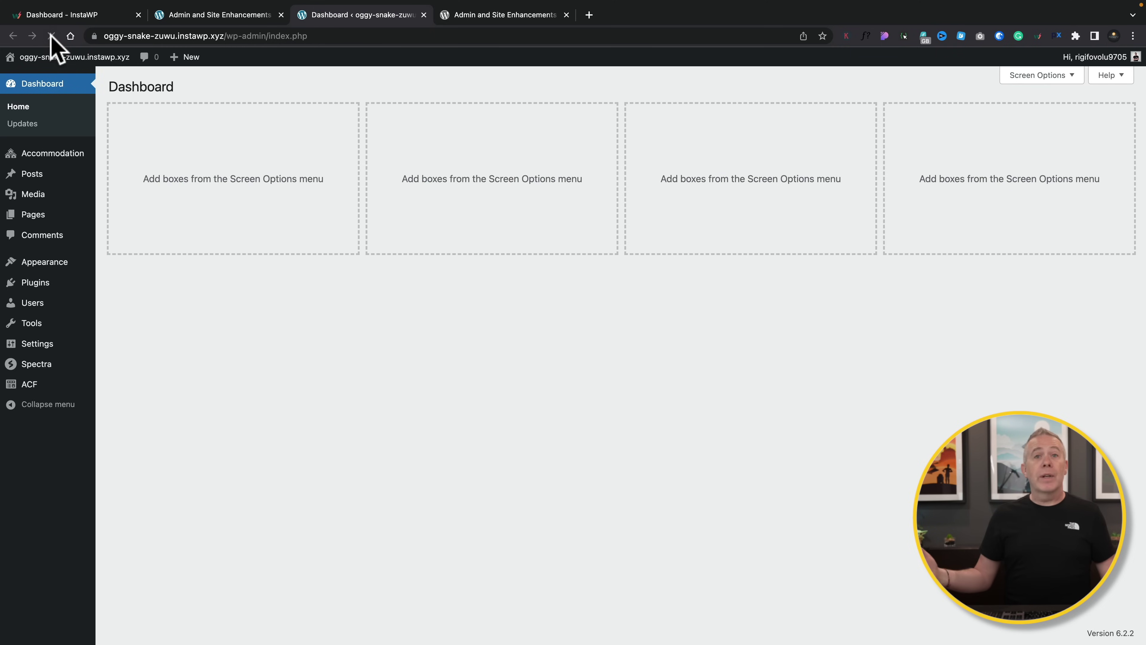
{"action": "left_click", "coordinate": [1068, 76]}
{"action": "left_click", "coordinate": [1045, 154]}
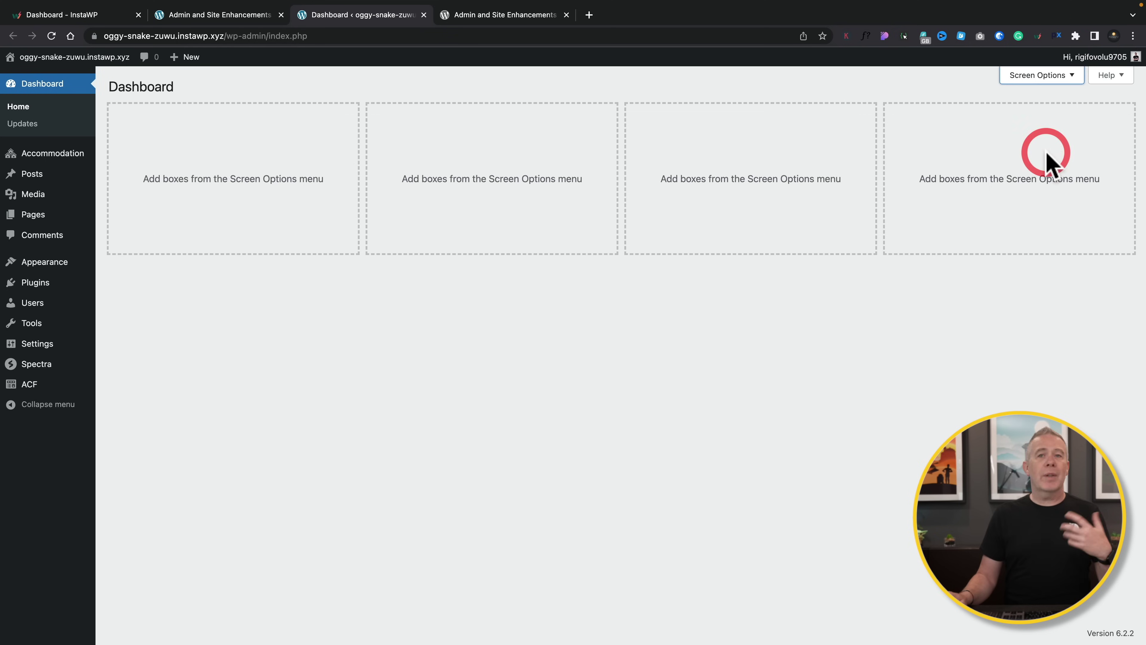
{"action": "left_click", "coordinate": [210, 15]}
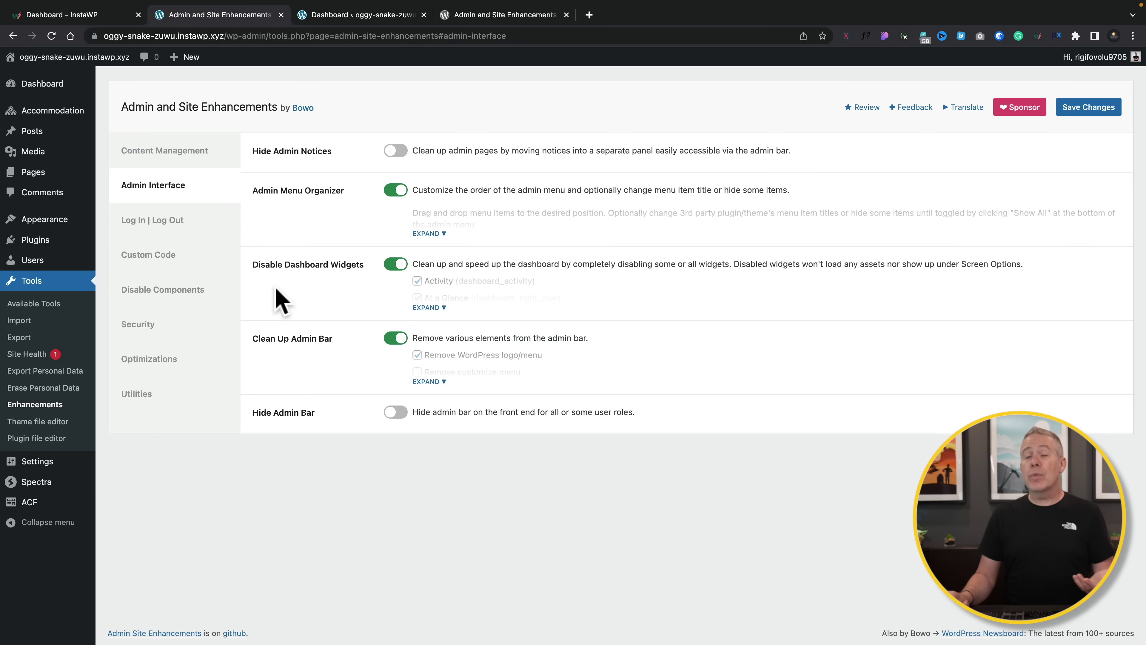
Step: Turn on Hide Admin Bar and expand its full list of user roles
{"action": "left_click", "coordinate": [397, 412]}
{"action": "left_click", "coordinate": [432, 456]}
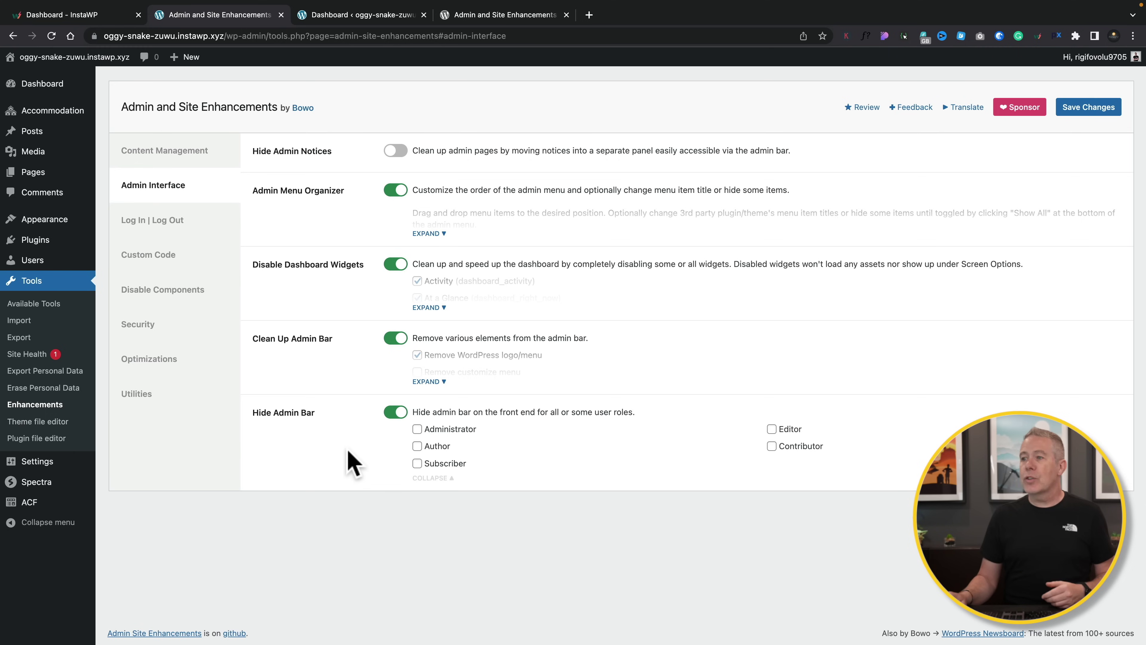
{"action": "left_click", "coordinate": [145, 222]}
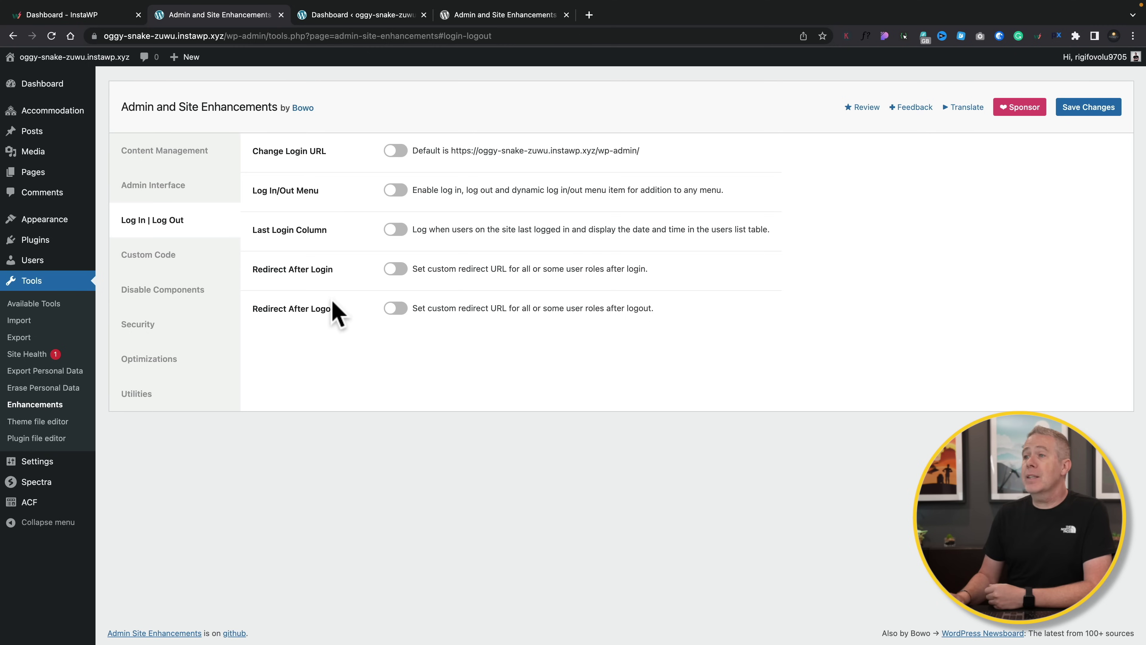
Step: Switch Change Login URL on to preview its field, then turn it back off
{"action": "left_click", "coordinate": [395, 149]}
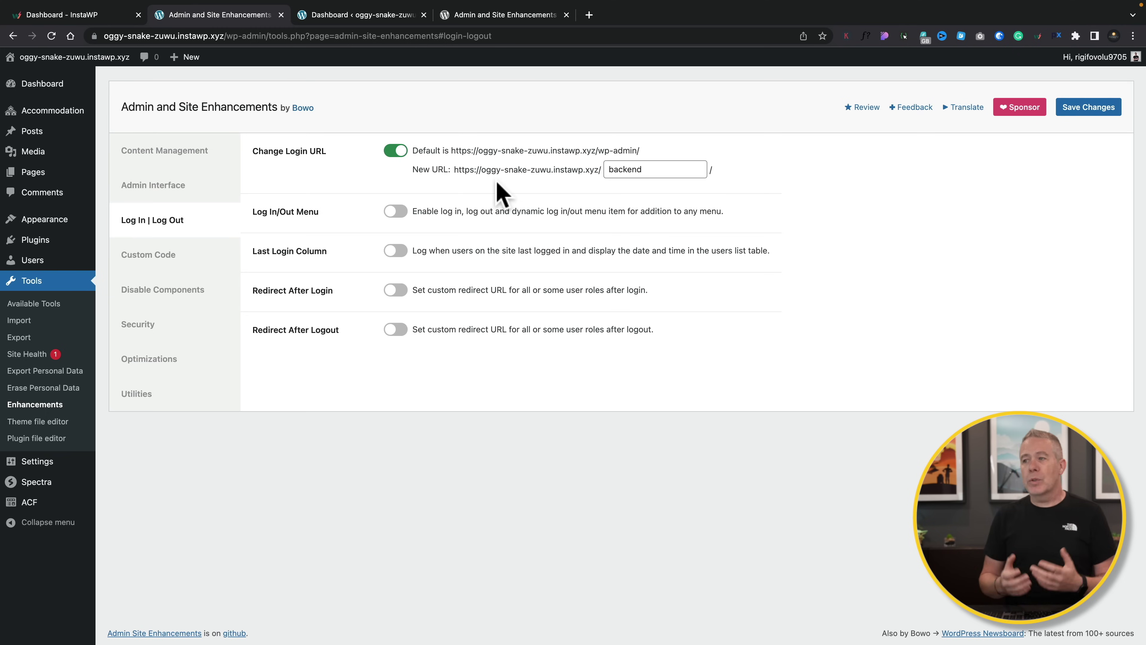
{"action": "left_click", "coordinate": [394, 151]}
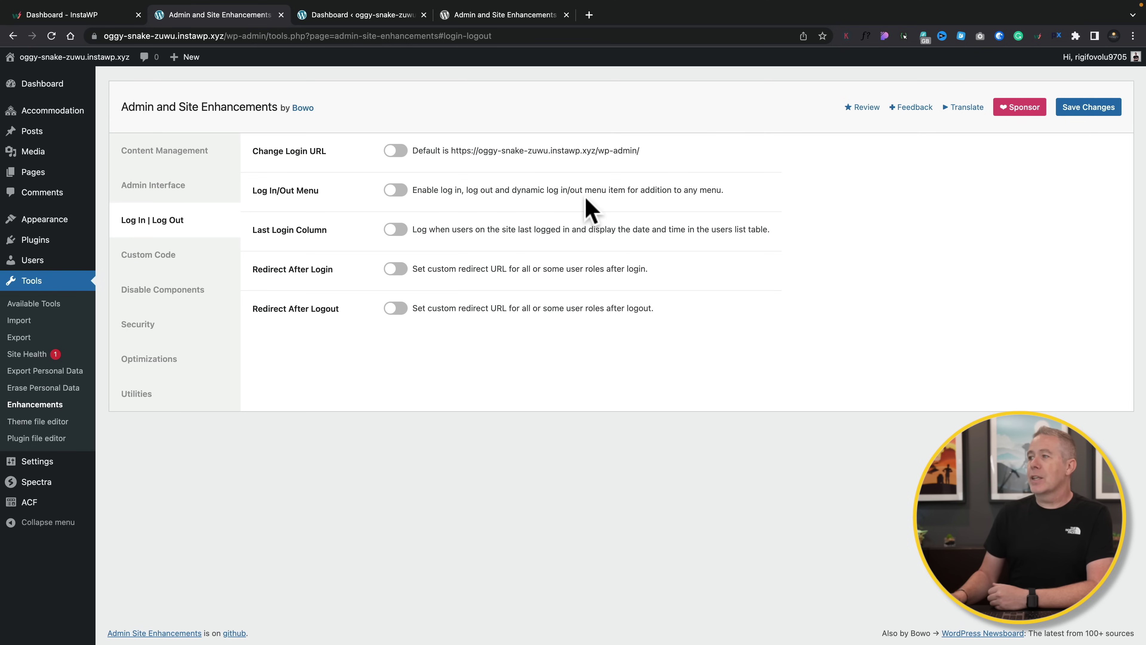
Step: Try the Log In/Out Menu and Redirect After Login options, leaving both switched off
{"action": "left_click", "coordinate": [396, 190]}
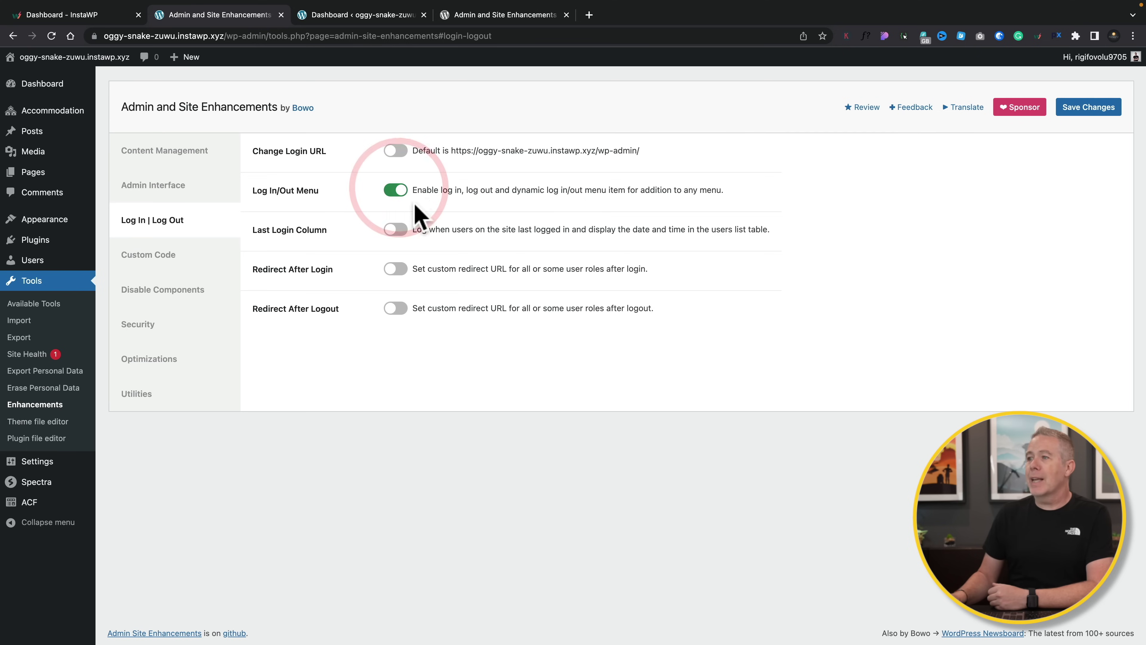
{"action": "left_click", "coordinate": [398, 190]}
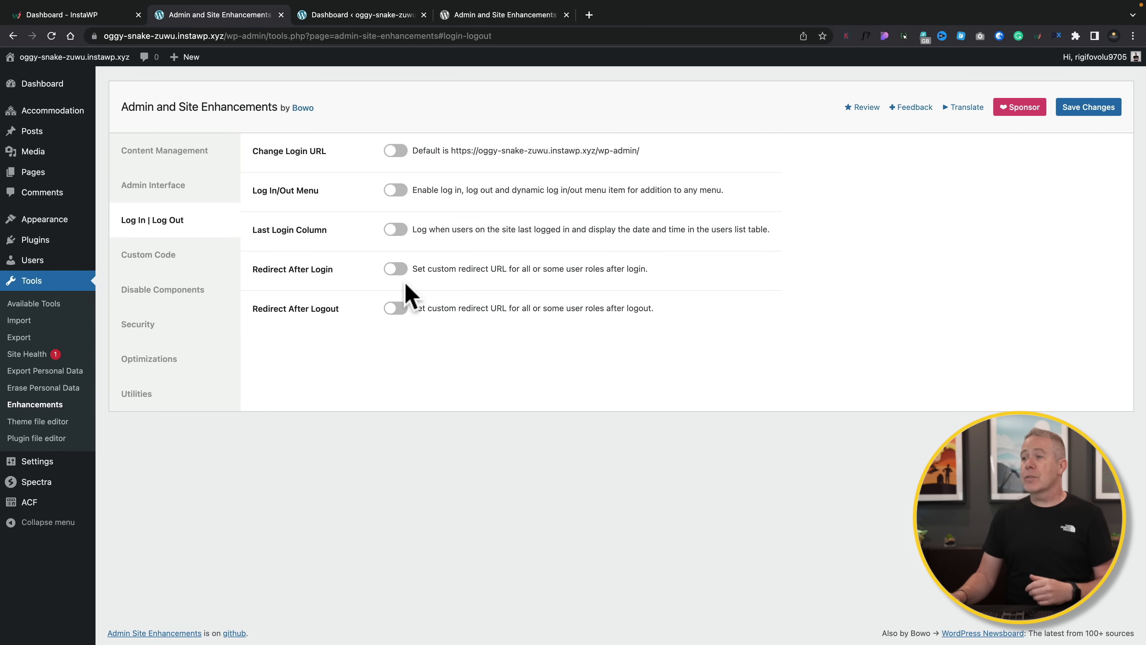
{"action": "left_click", "coordinate": [398, 270]}
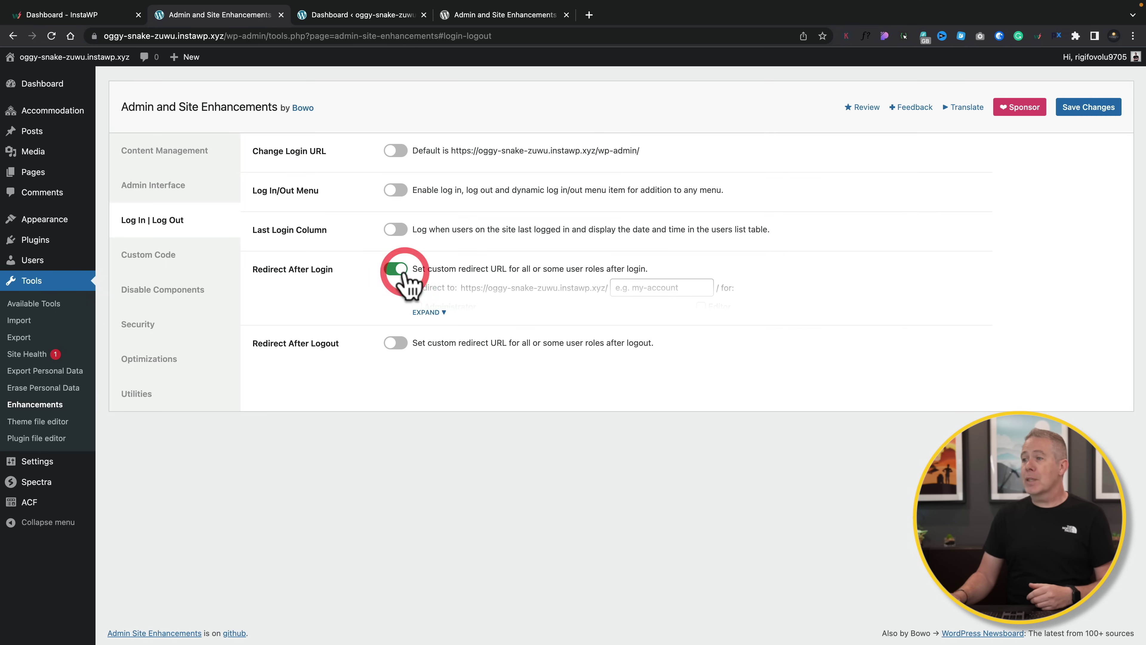
{"action": "left_click", "coordinate": [443, 312]}
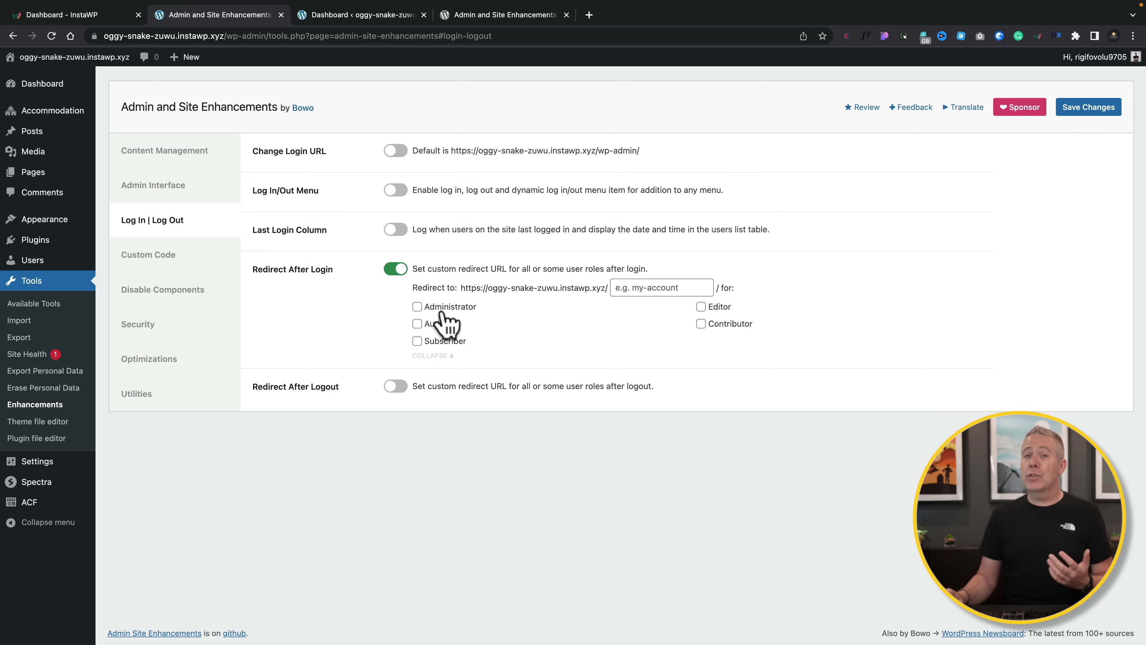
{"action": "left_click", "coordinate": [392, 269]}
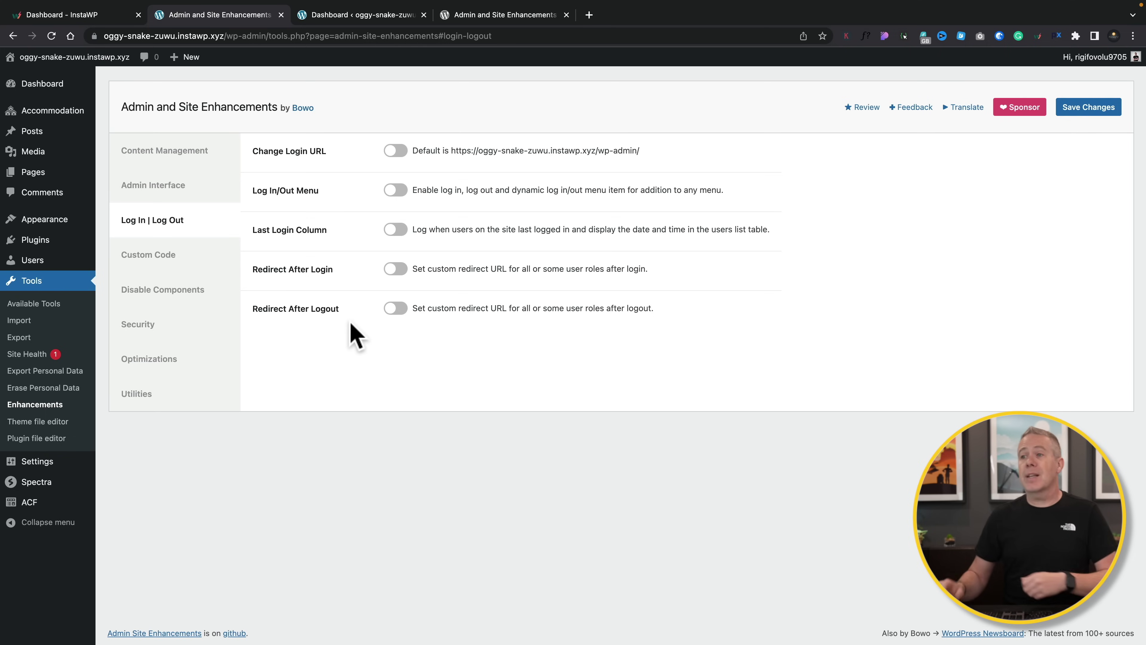
{"action": "left_click", "coordinate": [183, 266]}
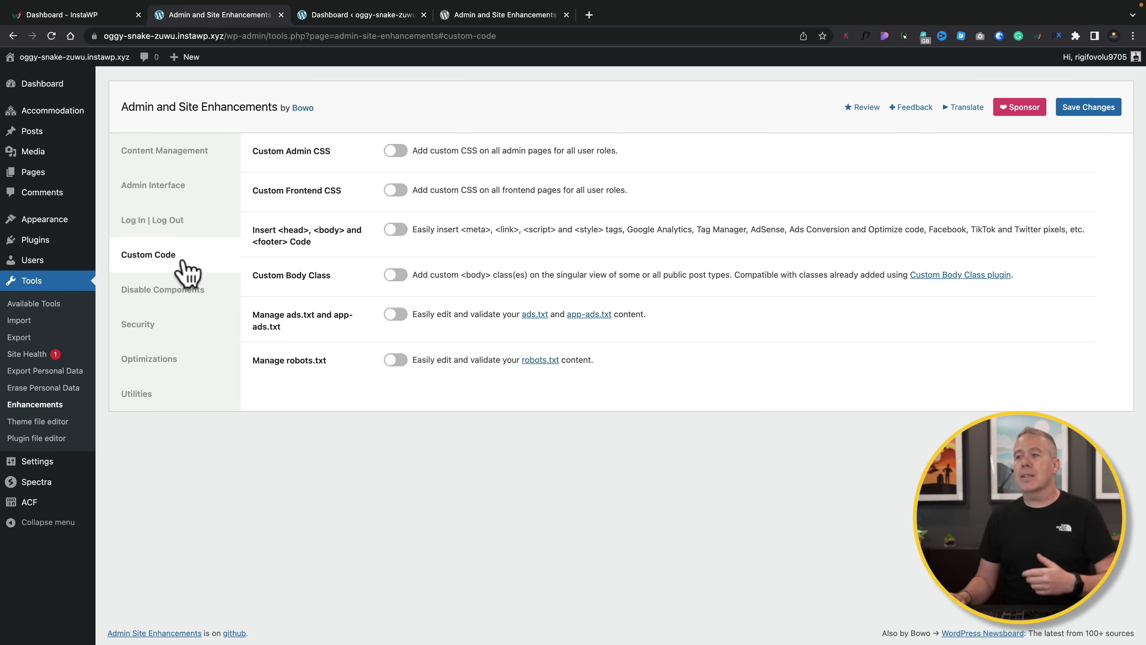
{"action": "left_click", "coordinate": [397, 151]}
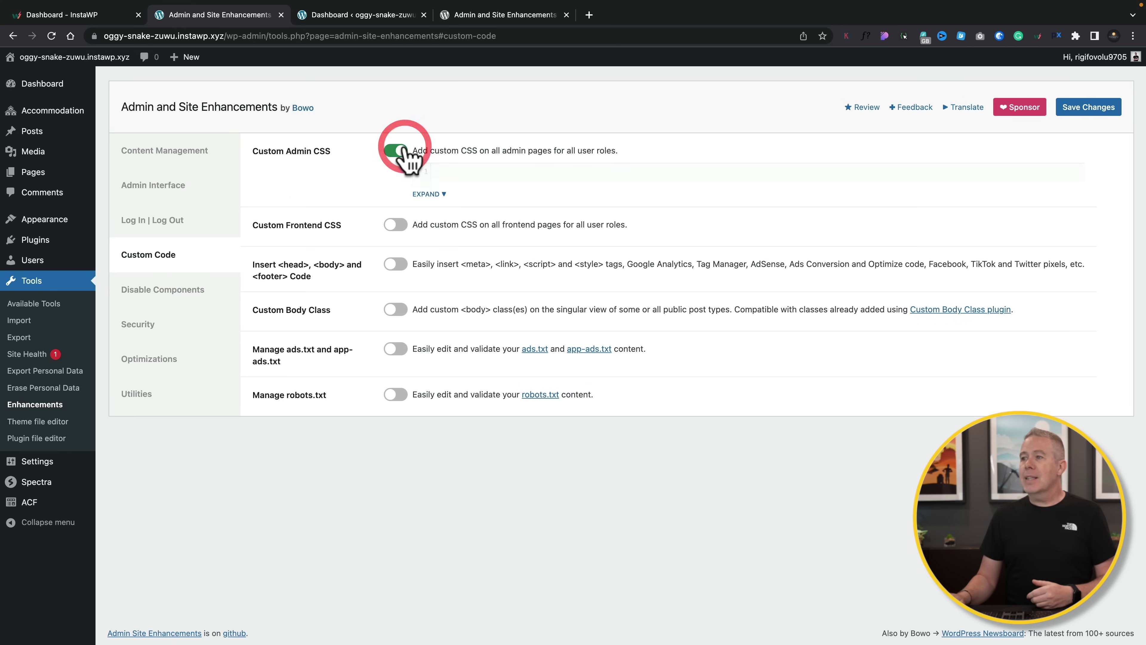
{"action": "left_click", "coordinate": [428, 194]}
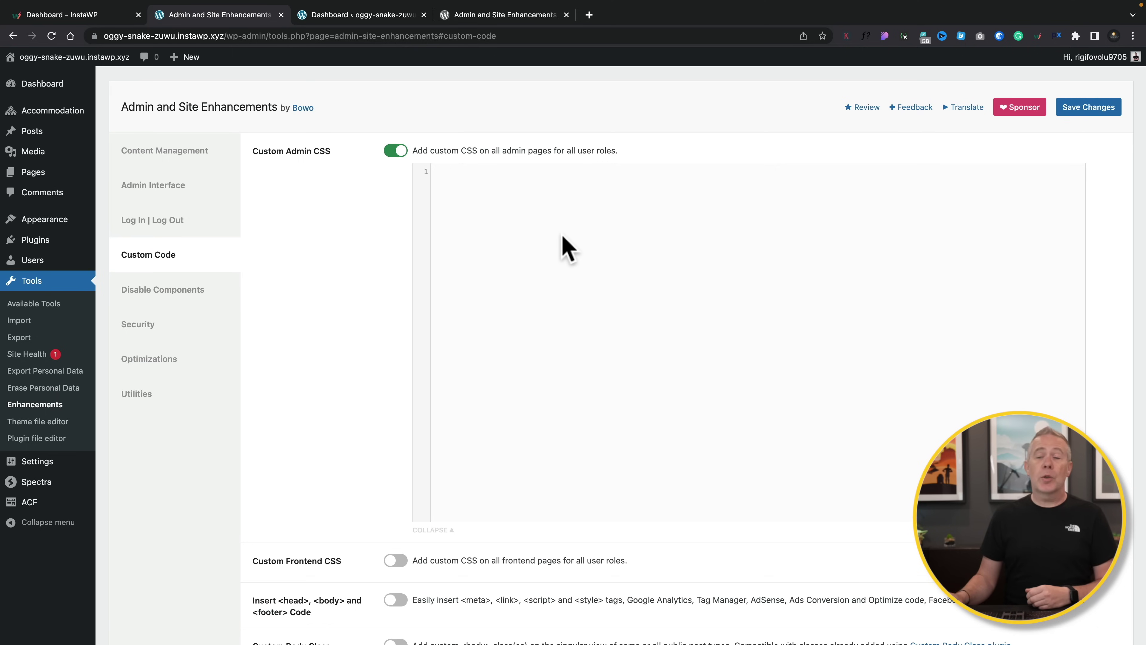
{"action": "left_click", "coordinate": [396, 150]}
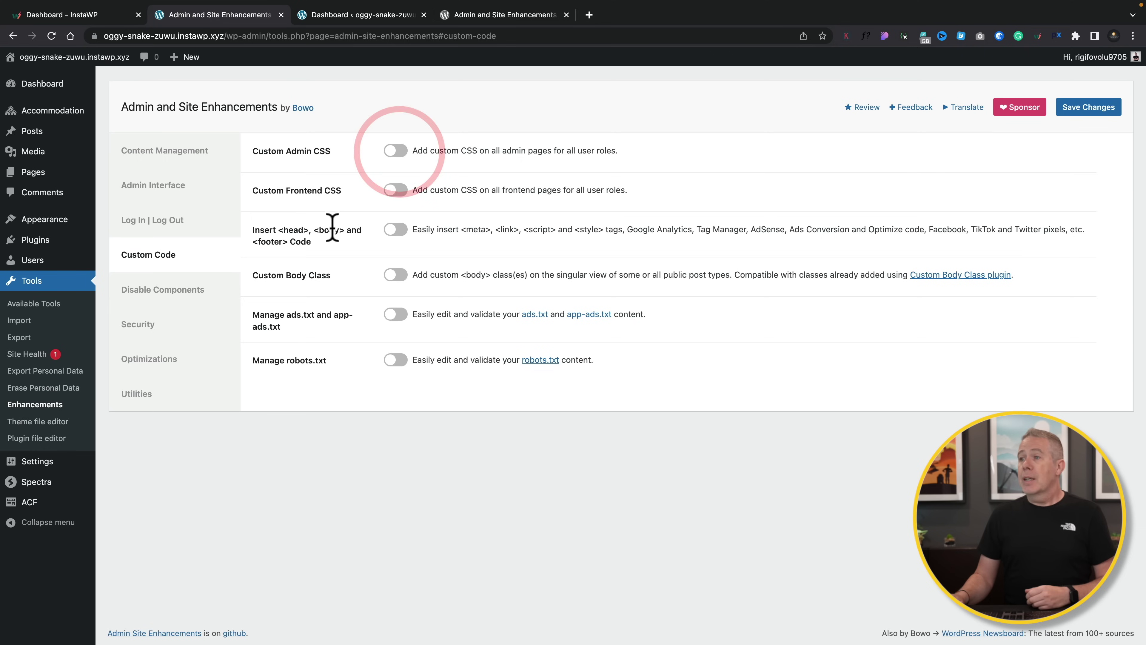
{"action": "left_click", "coordinate": [395, 190]}
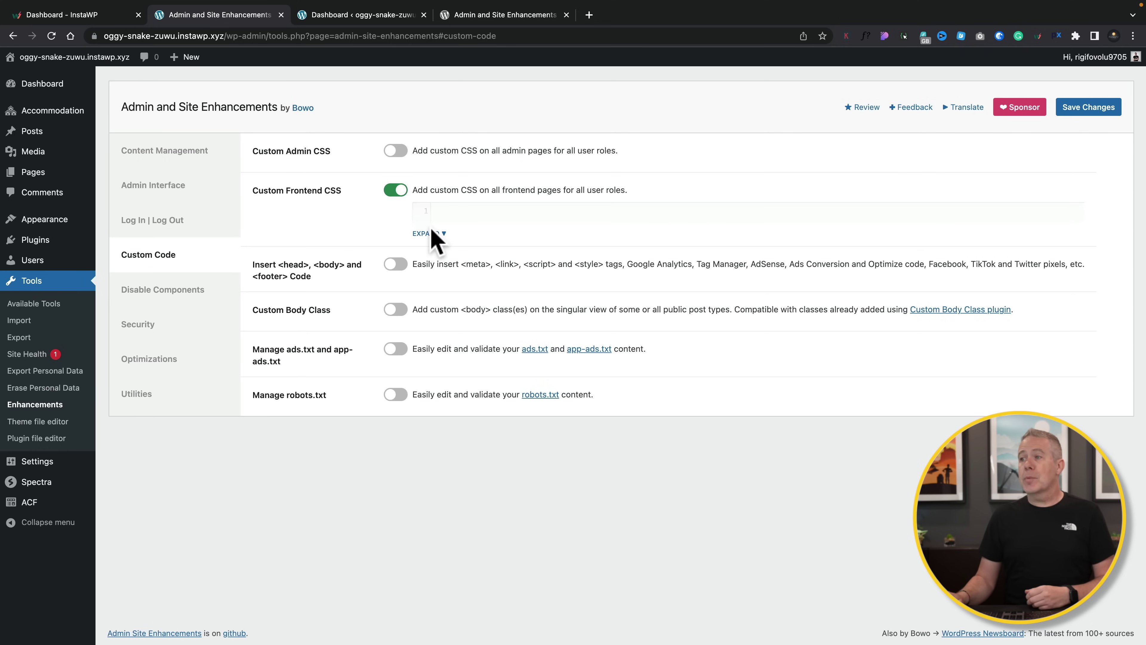
{"action": "left_click", "coordinate": [429, 233]}
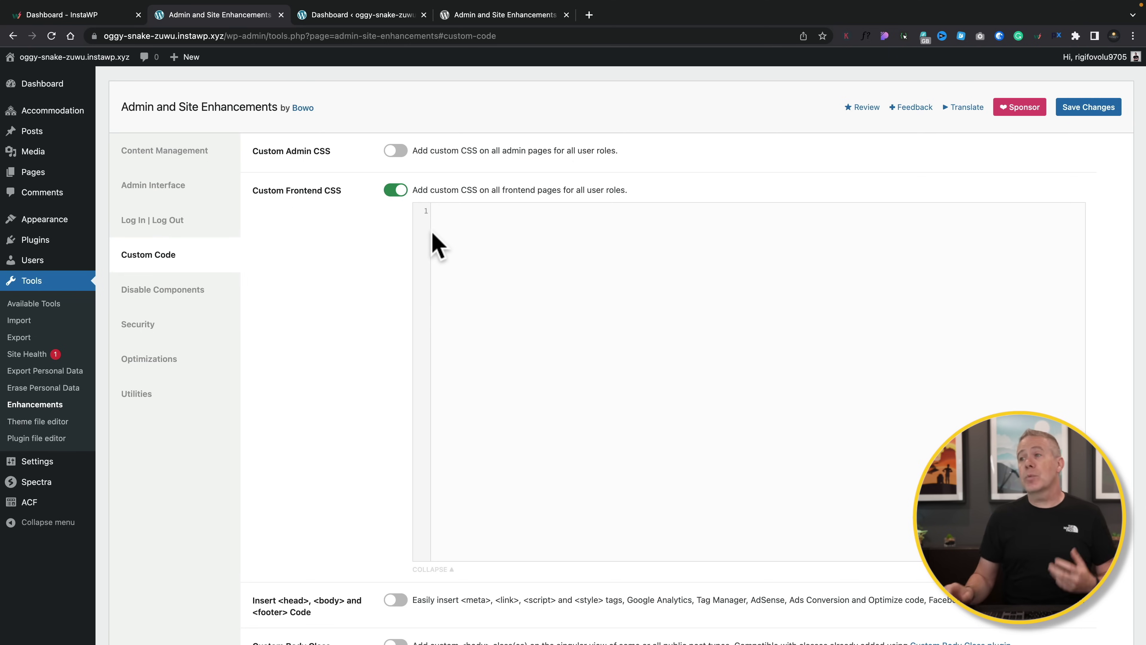
{"action": "left_click", "coordinate": [395, 190]}
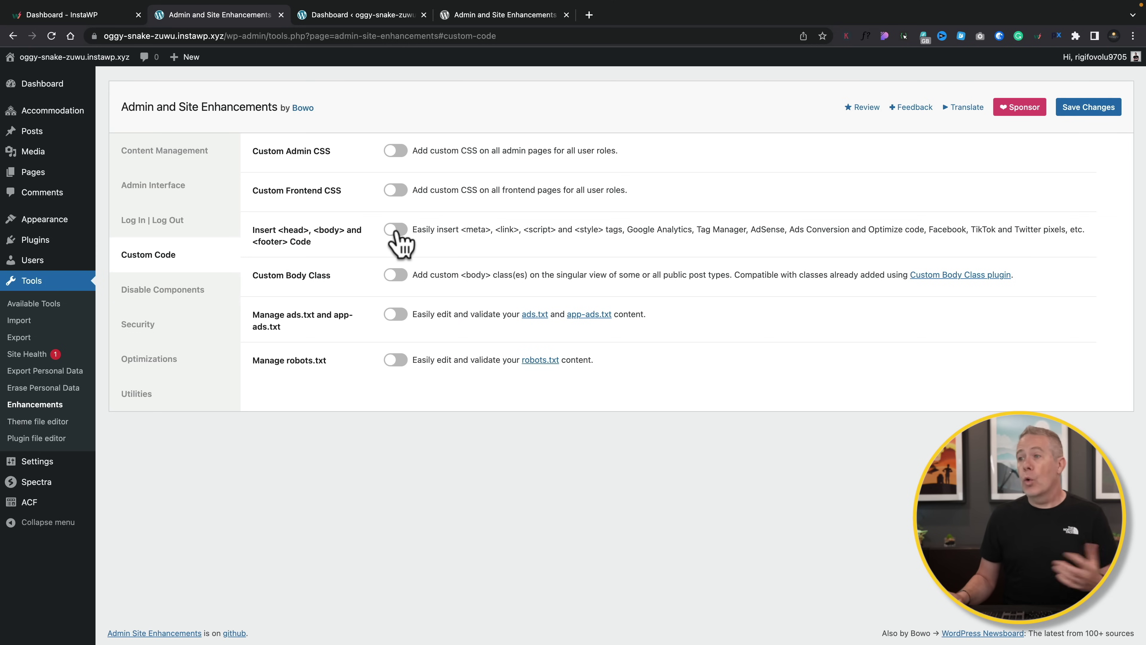
Step: Preview the head, body and footer code insertion editors, then switch that option back off
{"action": "left_click", "coordinate": [395, 230]}
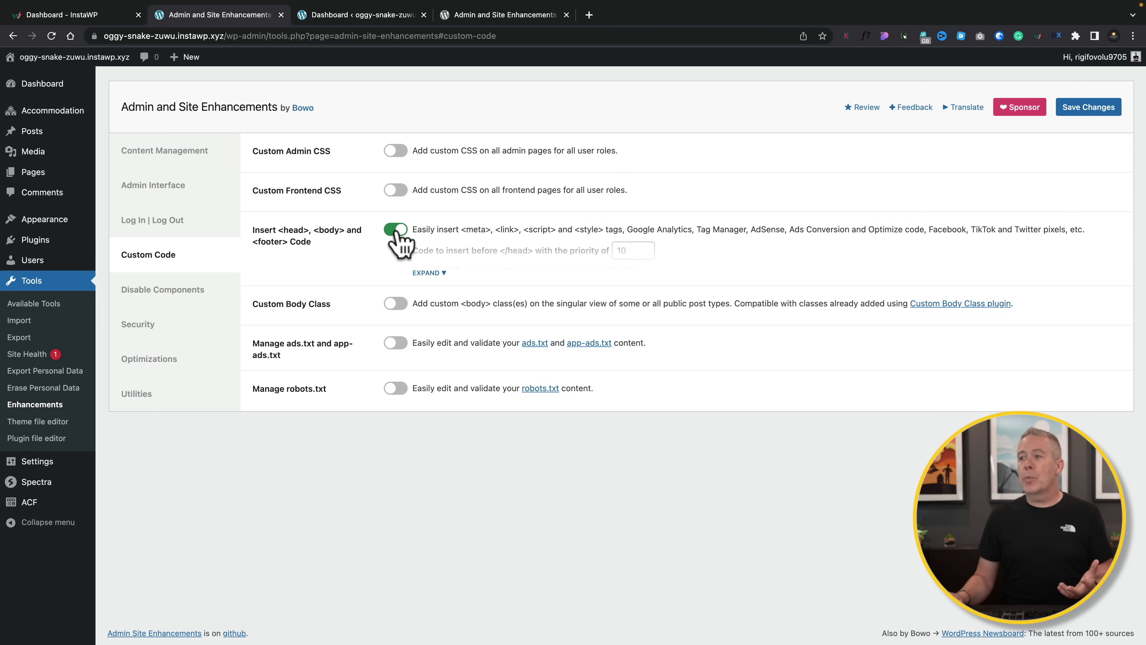
{"action": "left_click", "coordinate": [422, 273]}
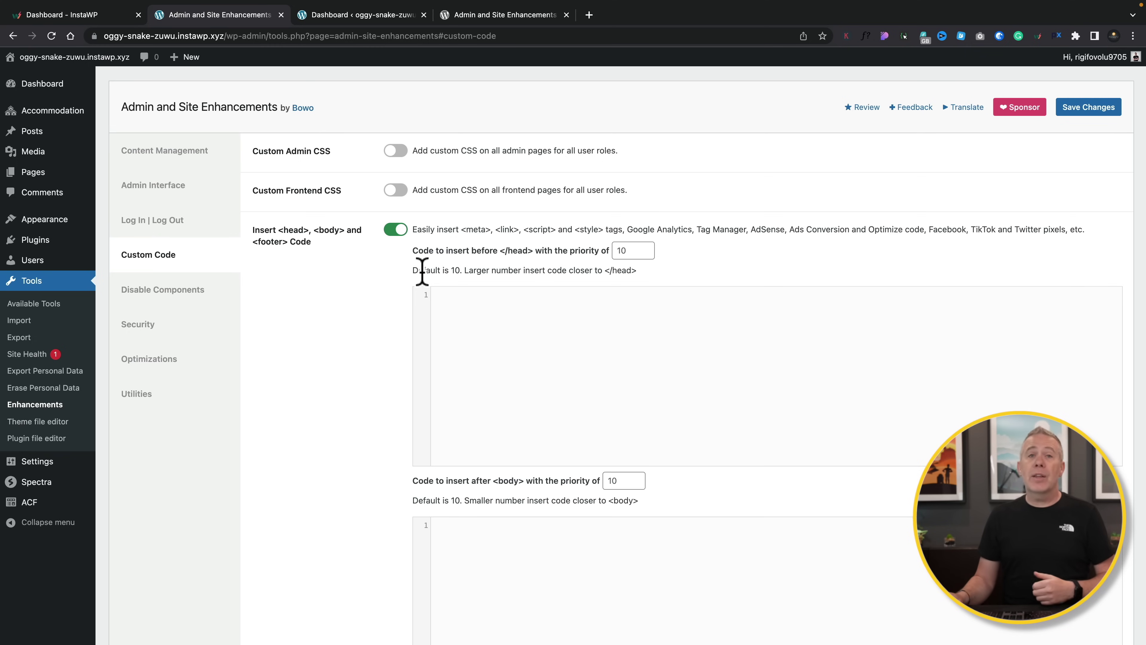
{"action": "left_click", "coordinate": [395, 229]}
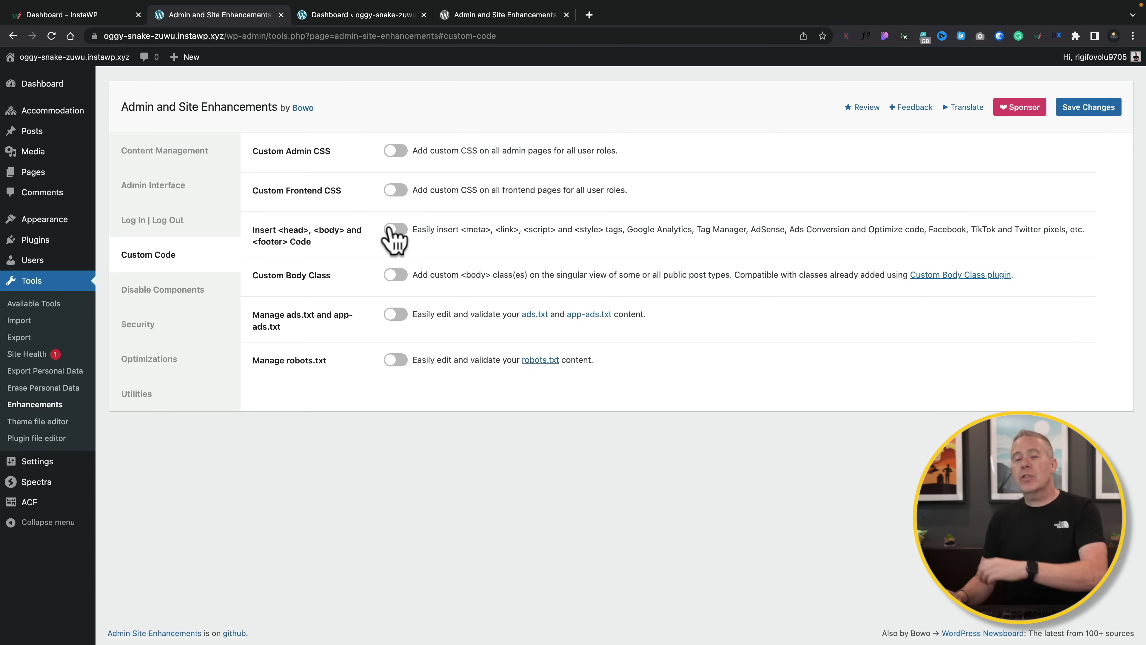
Step: Preview Manage robots.txt and its full contents, then leave it switched off
{"action": "left_click", "coordinate": [397, 360]}
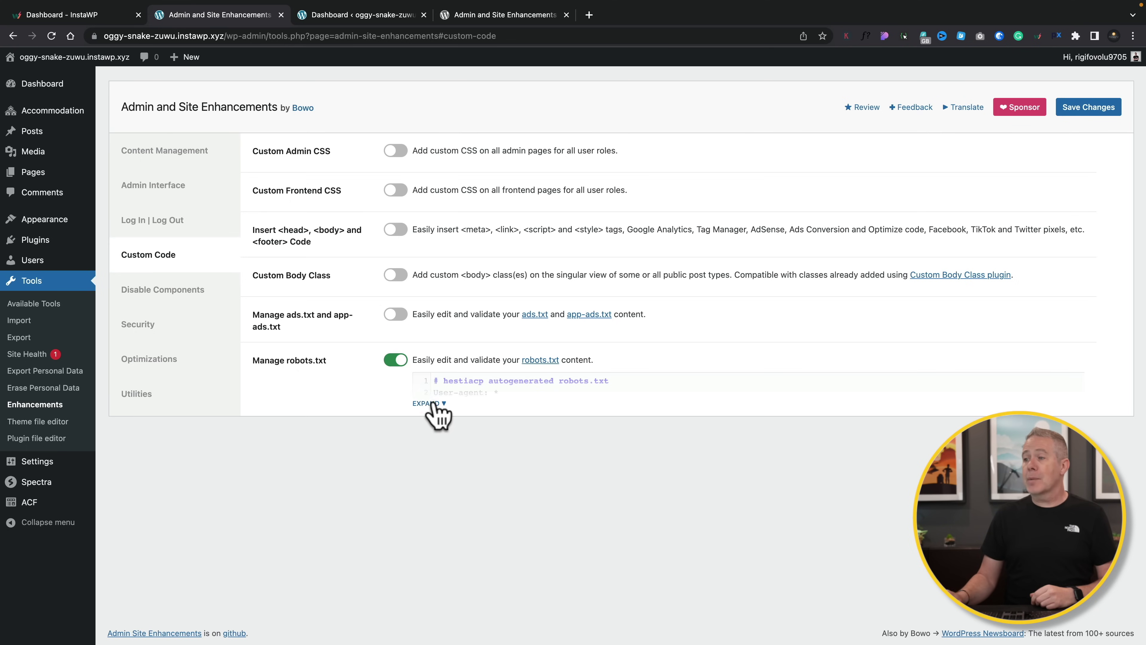
{"action": "left_click", "coordinate": [434, 402]}
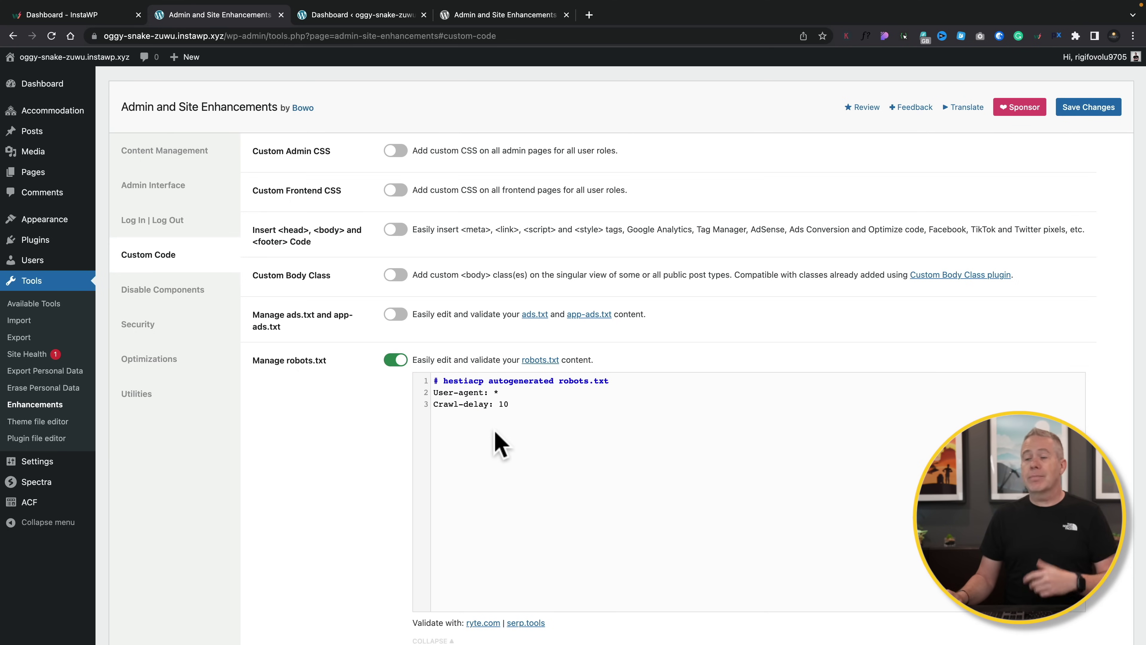
{"action": "left_click", "coordinate": [396, 360]}
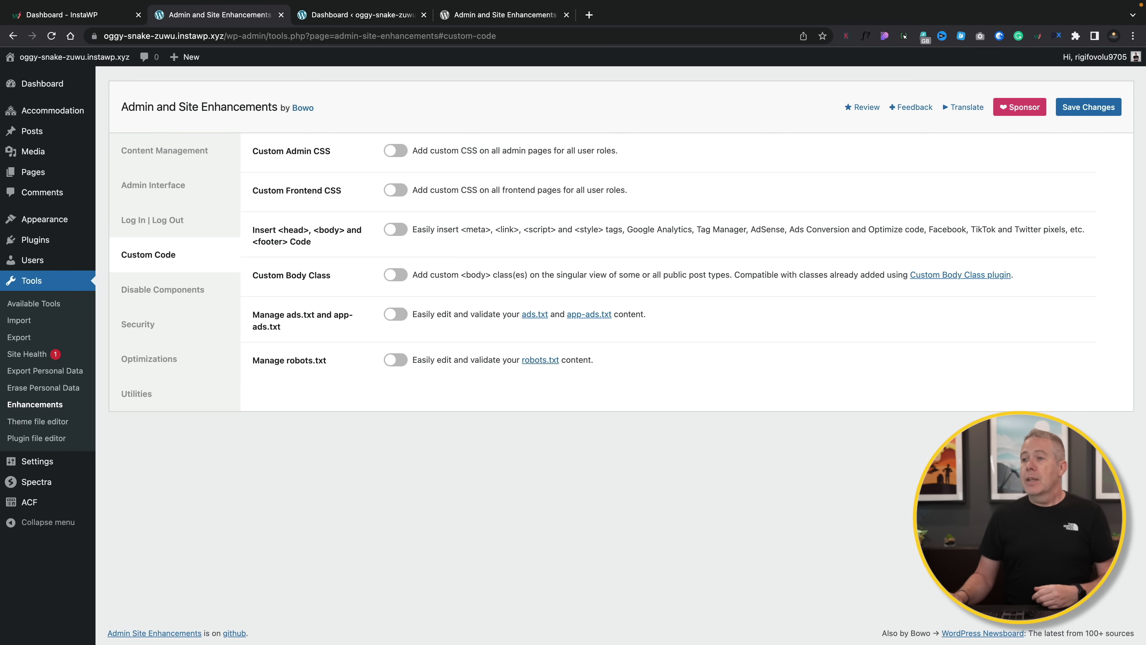
{"action": "left_click", "coordinate": [185, 289]}
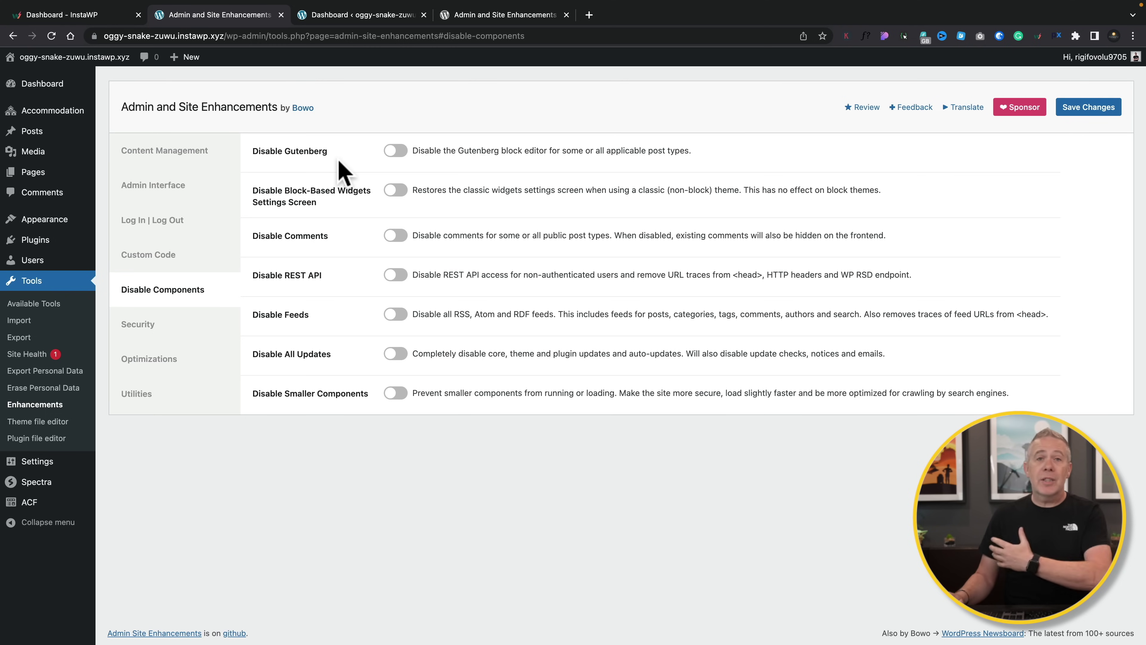
Step: Preview Disable Gutenberg's post type choices, then turn Disable Gutenberg off
{"action": "left_click", "coordinate": [395, 151]}
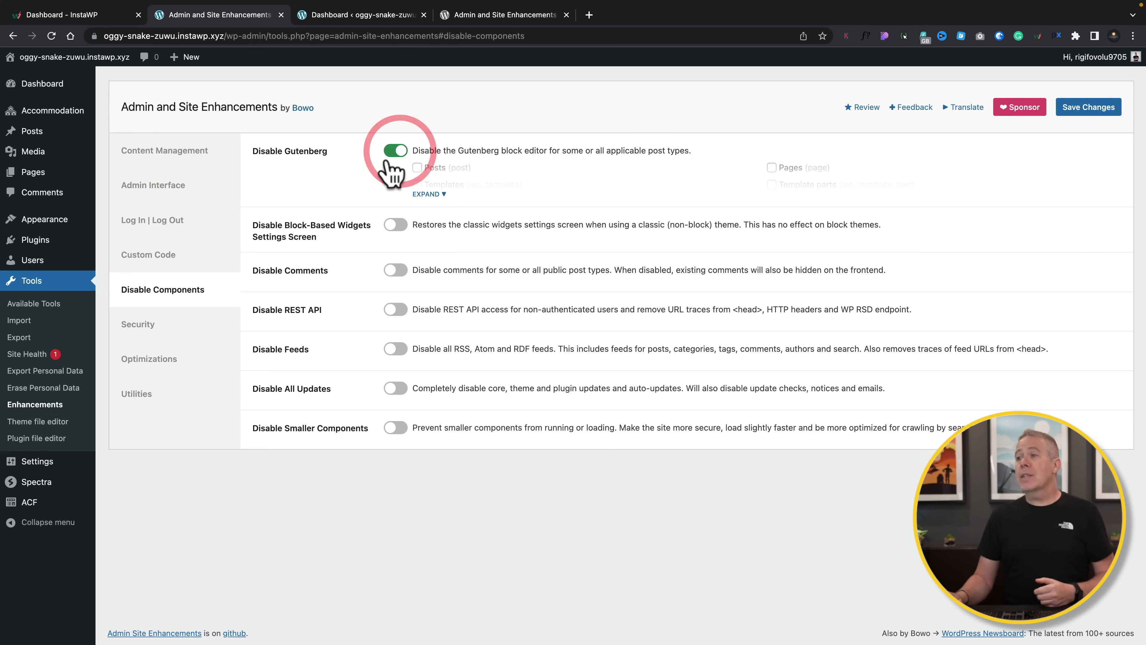
{"action": "left_click", "coordinate": [438, 194]}
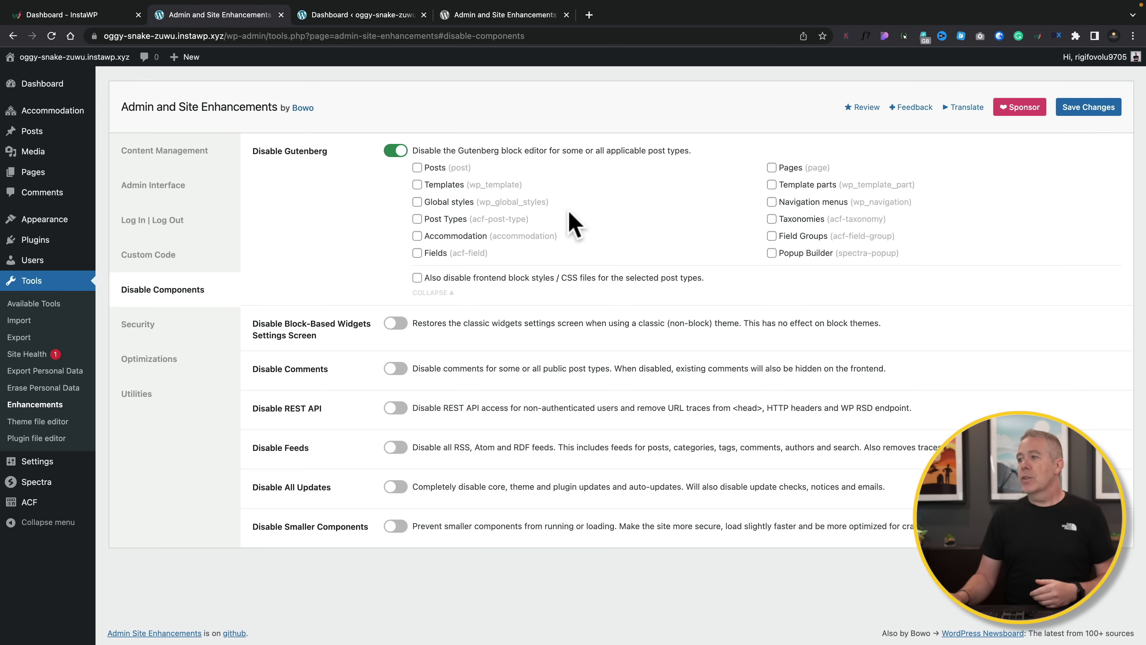
{"action": "left_click", "coordinate": [392, 152]}
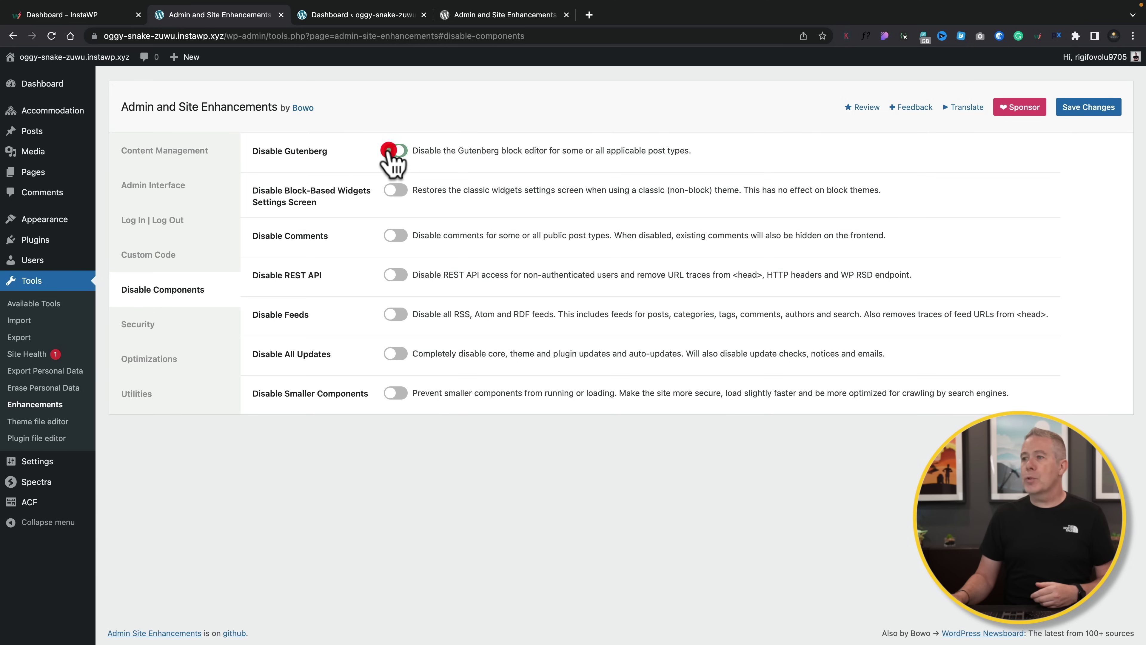
Step: Try Disable Block-Based Widgets and Disable Comments with its post types, leaving both off
{"action": "left_click", "coordinate": [401, 190]}
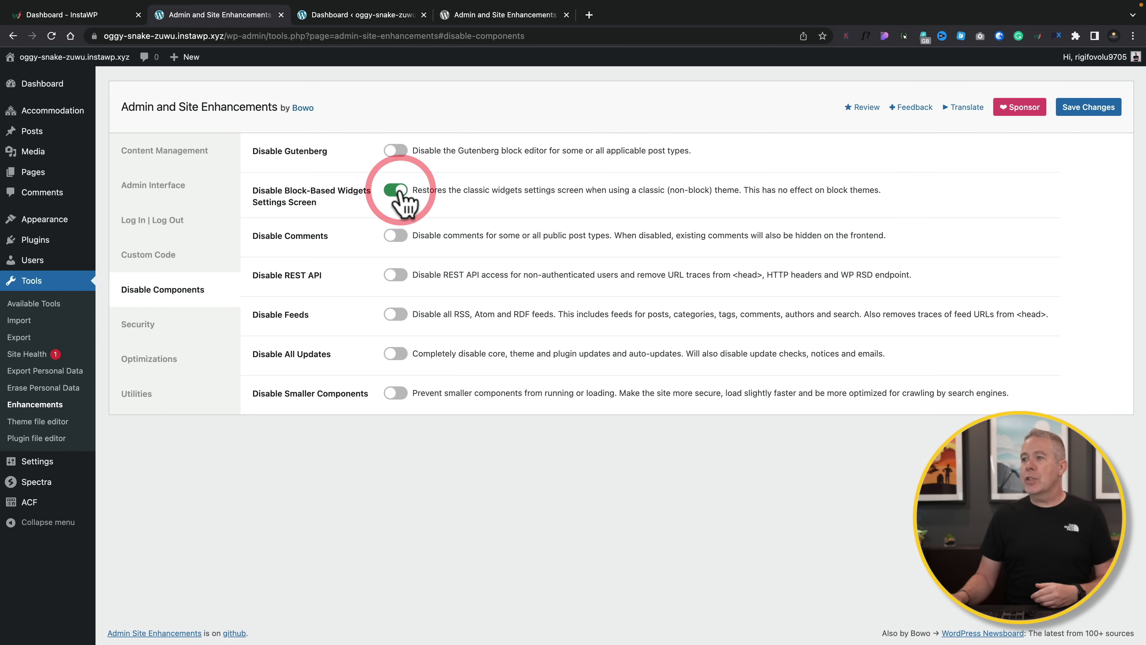
{"action": "left_click", "coordinate": [395, 188]}
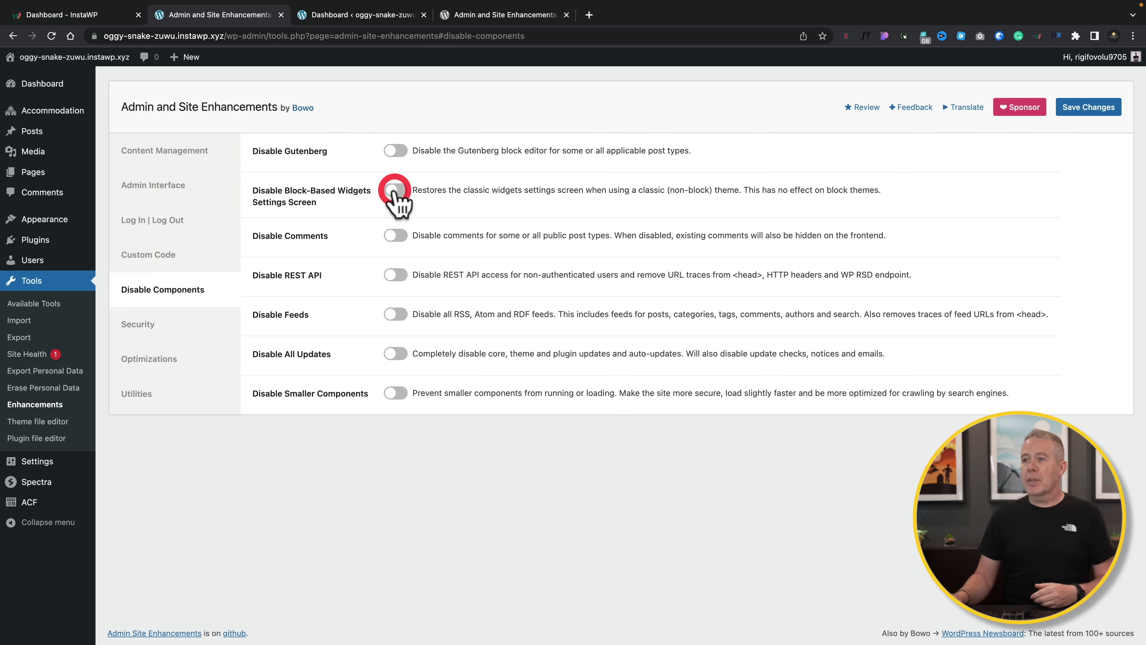
{"action": "left_click", "coordinate": [397, 236]}
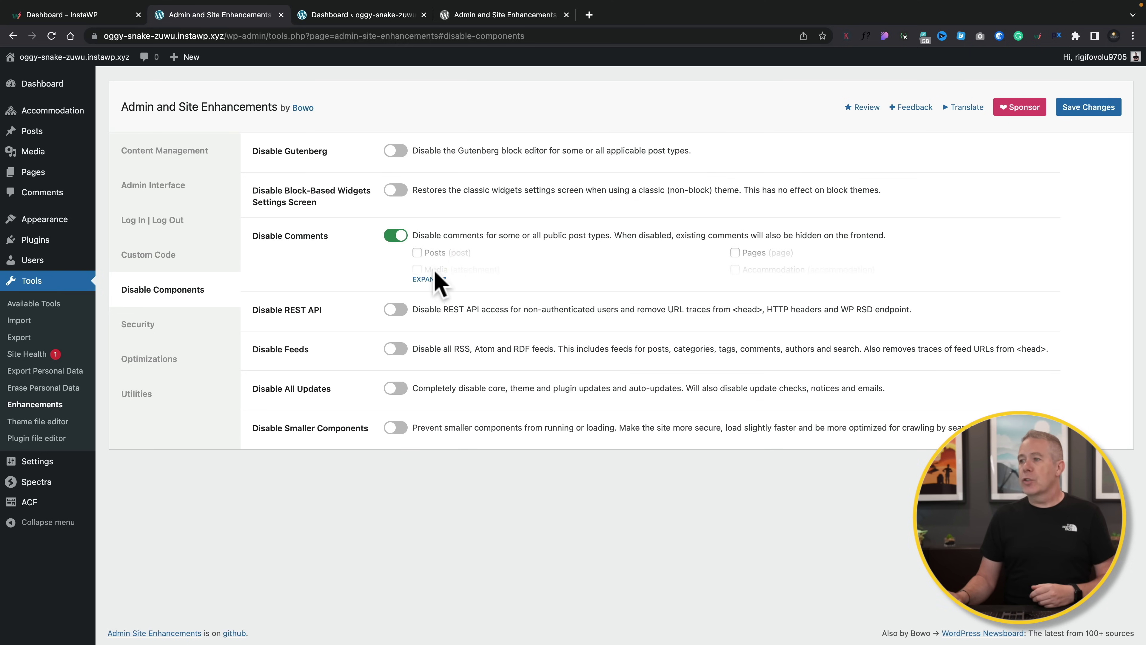
{"action": "left_click", "coordinate": [429, 280]}
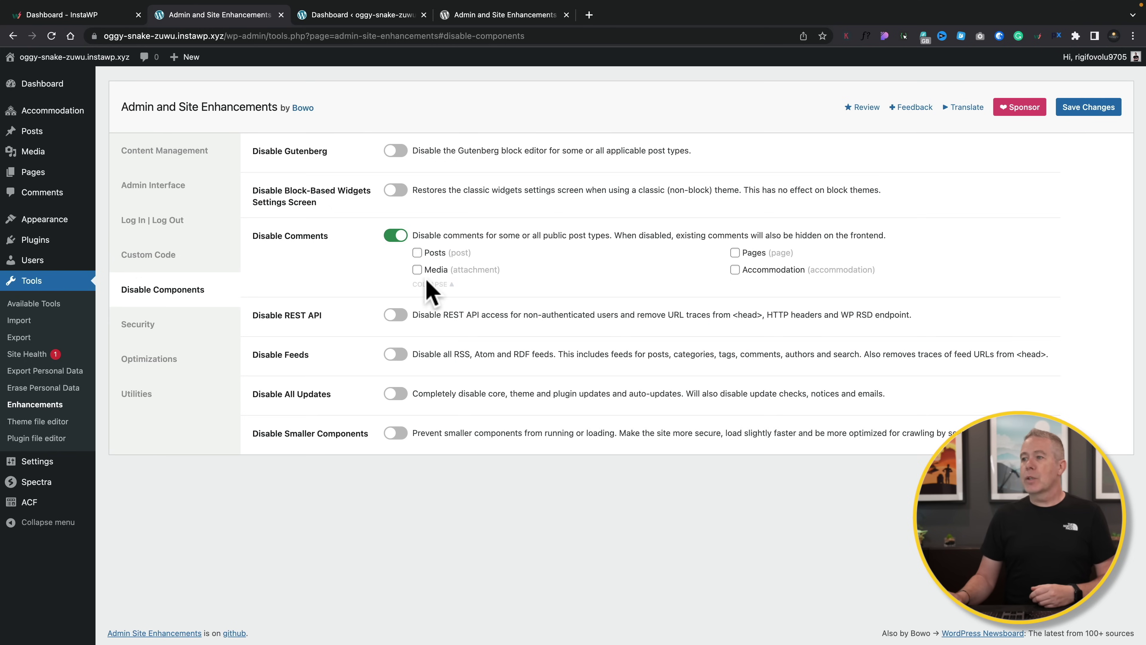
{"action": "left_click", "coordinate": [396, 237]}
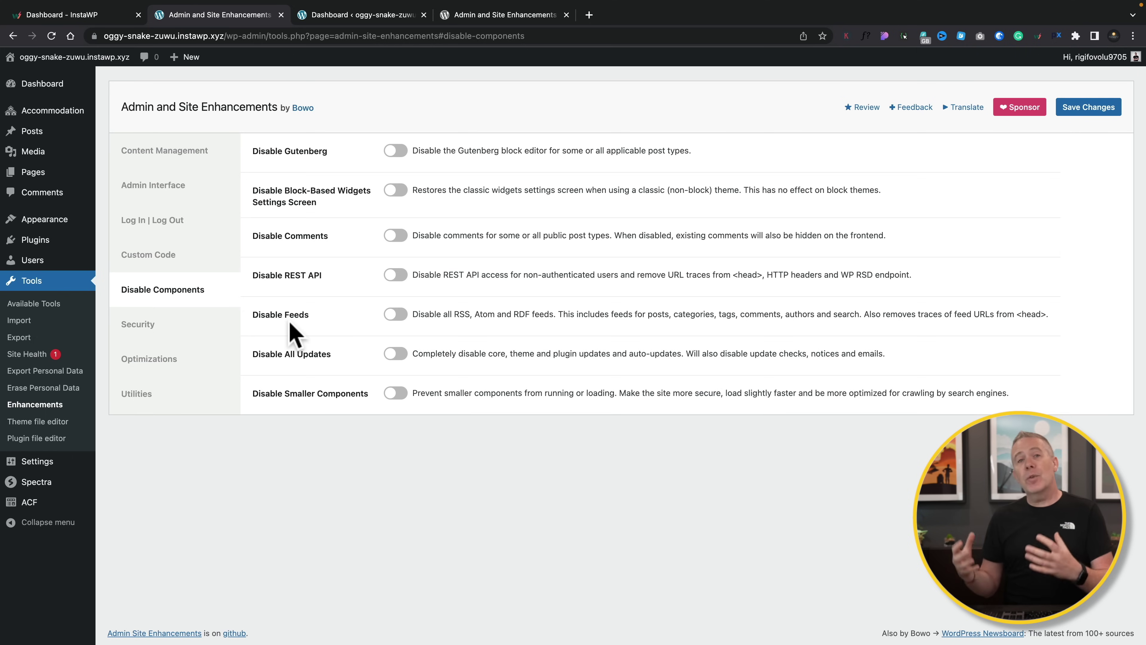
Step: Try Disable REST API and Disable Feeds, leave both off, and go to Security settings
{"action": "left_click", "coordinate": [396, 276]}
{"action": "left_click", "coordinate": [397, 314]}
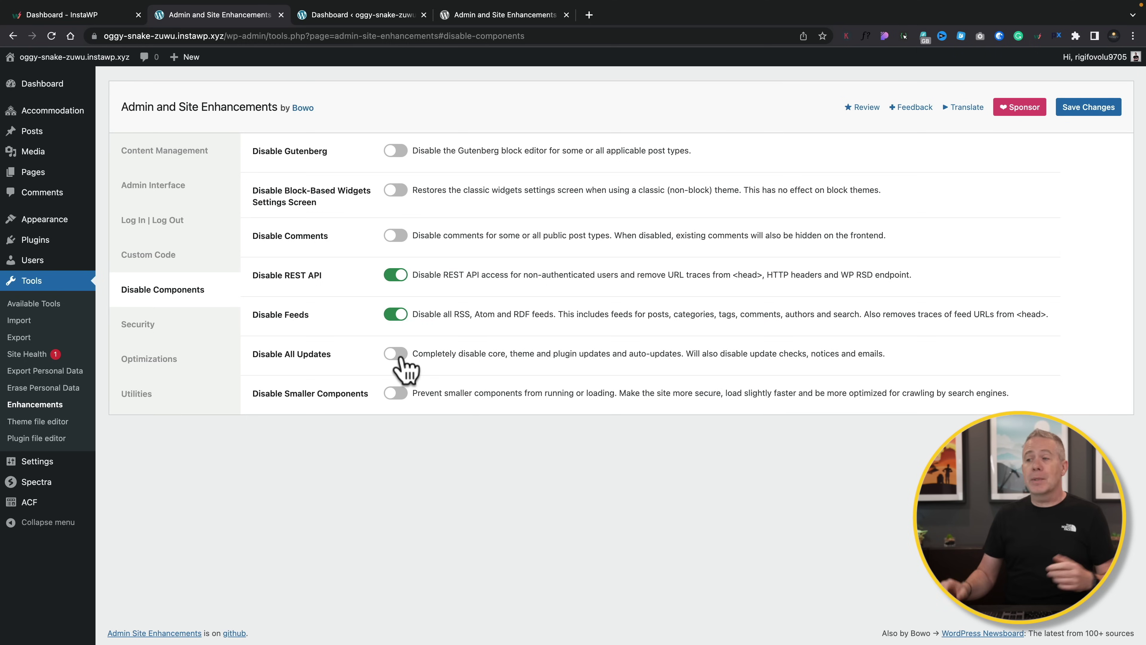
{"action": "left_click", "coordinate": [392, 314]}
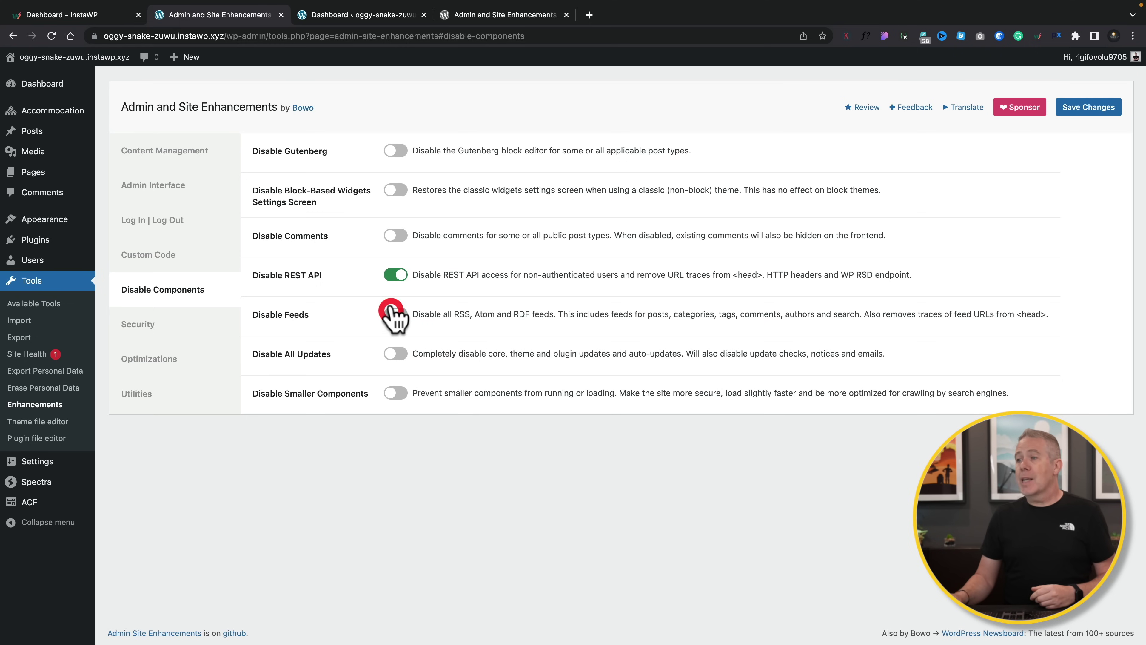
{"action": "left_click", "coordinate": [392, 275]}
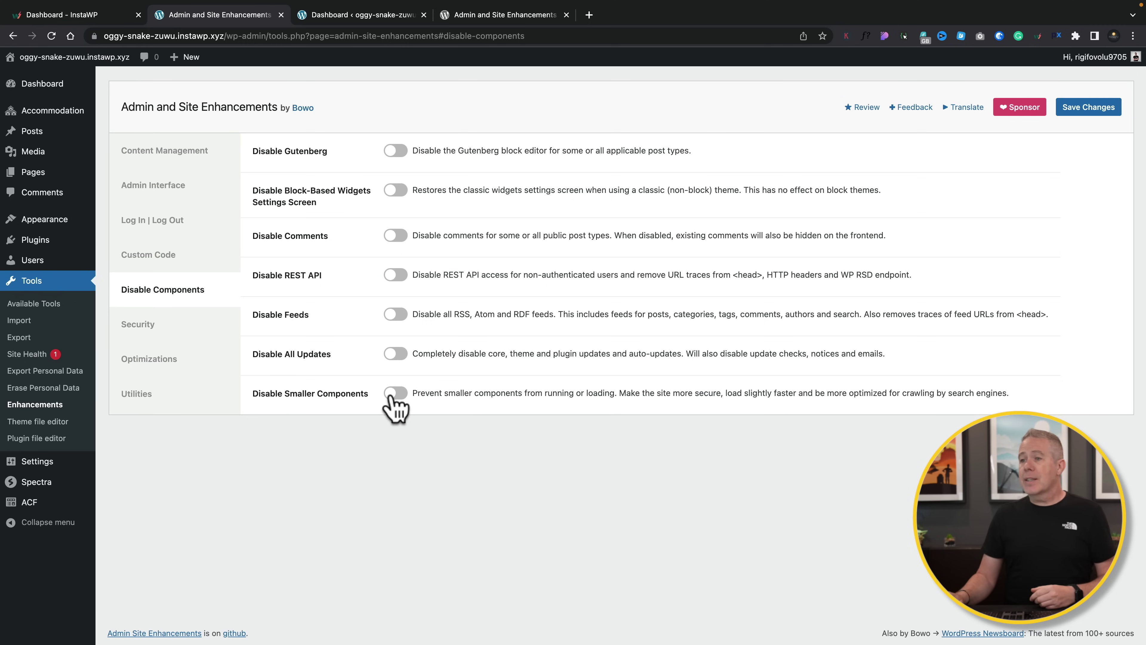
{"action": "left_click", "coordinate": [141, 327]}
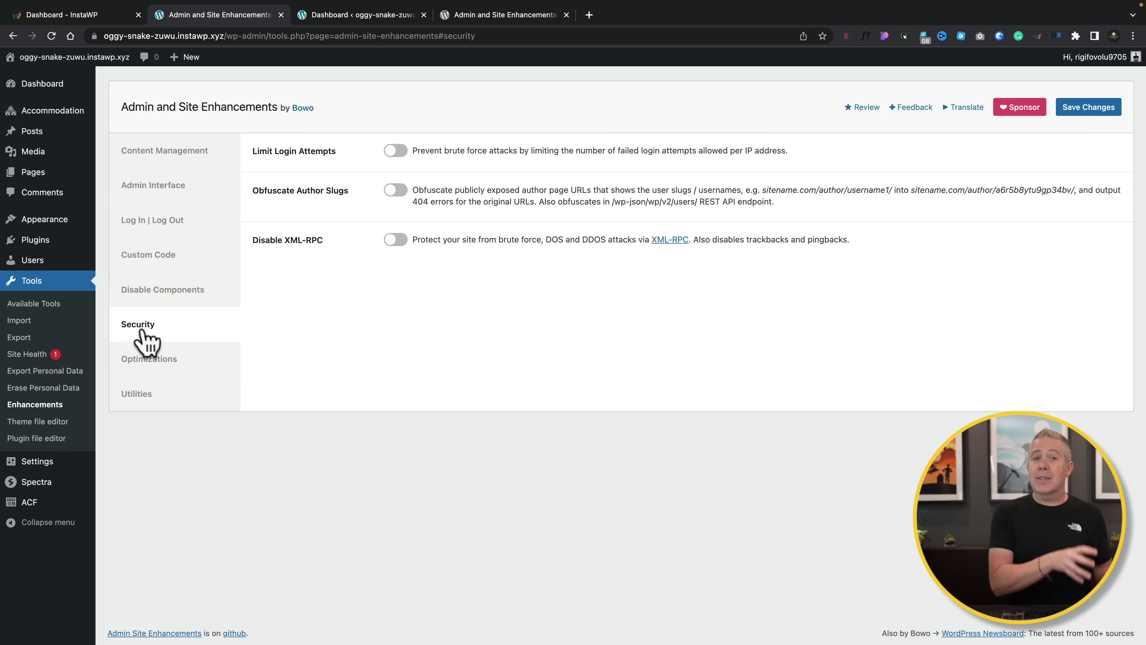
Step: Preview Limit Login Attempts' full settings and log, then leave it switched off
{"action": "left_click", "coordinate": [399, 152]}
{"action": "left_click", "coordinate": [433, 193]}
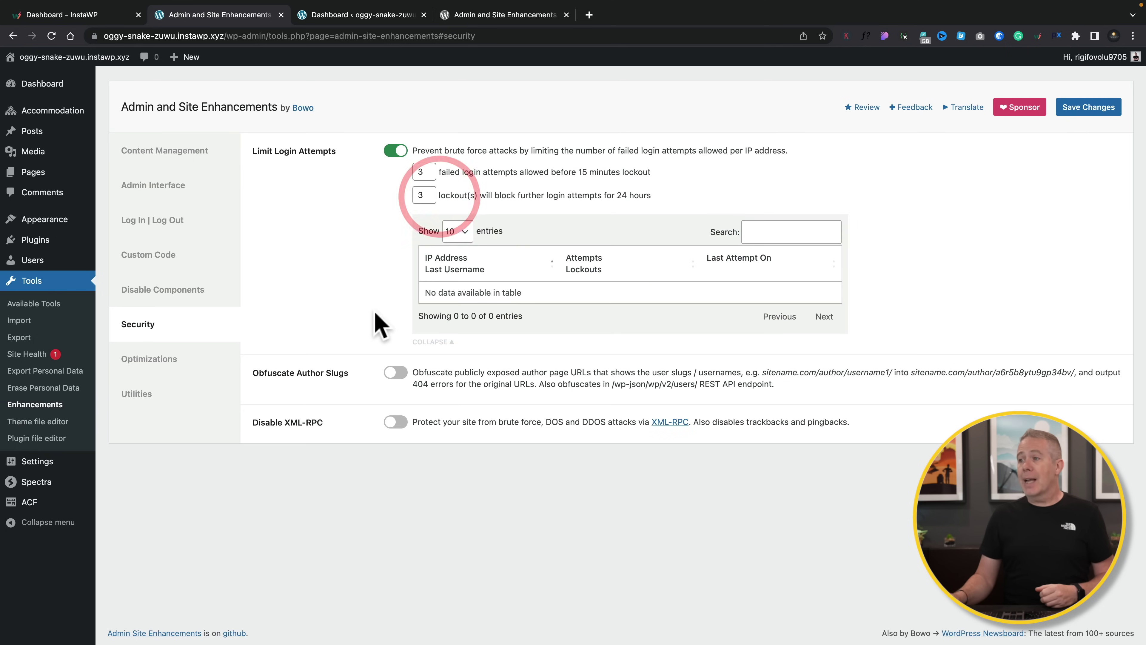
{"action": "left_click", "coordinate": [393, 152]}
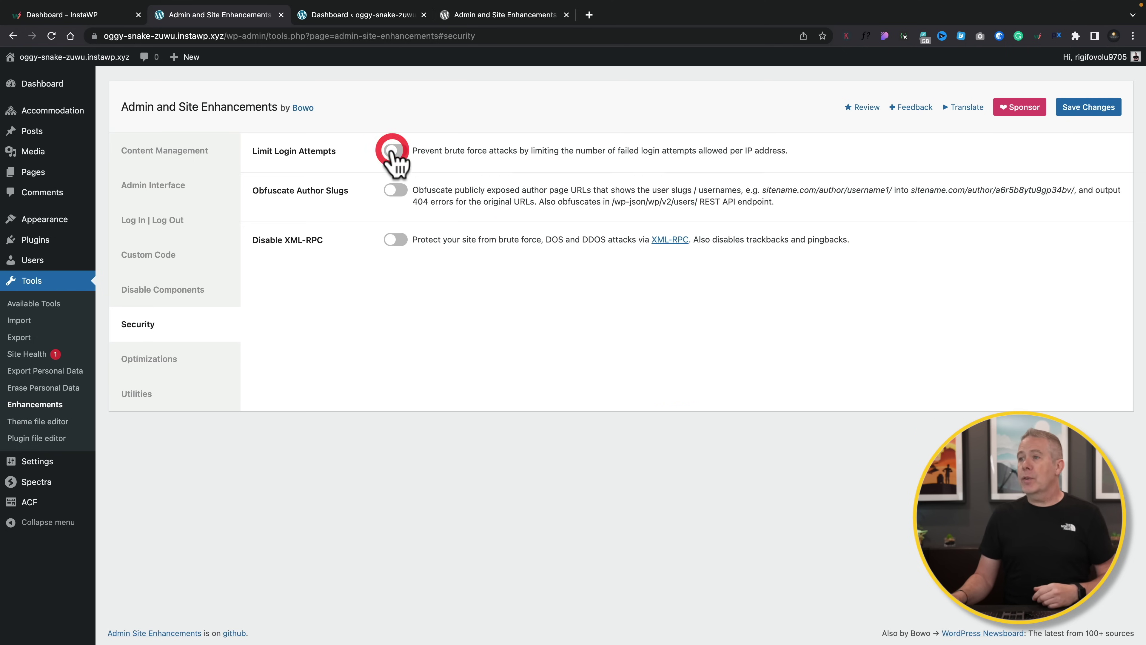
Step: Switch on Obfuscate Author Slugs and Disable XML-RPC, then move to Optimizations settings
{"action": "left_click", "coordinate": [404, 189]}
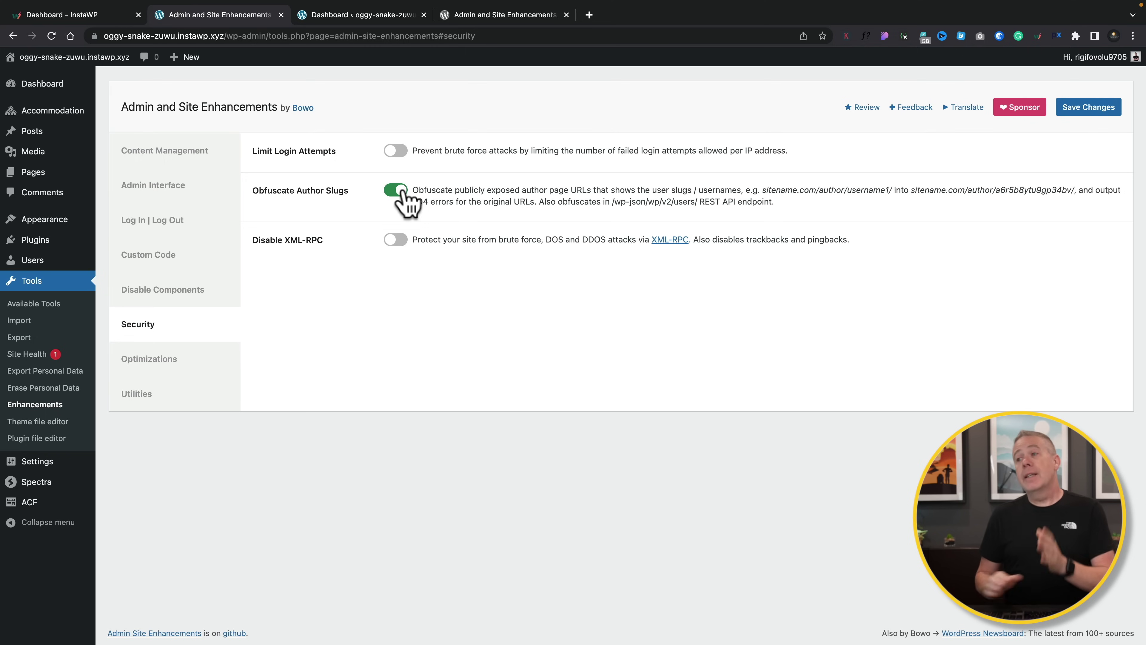
{"action": "left_click", "coordinate": [403, 244]}
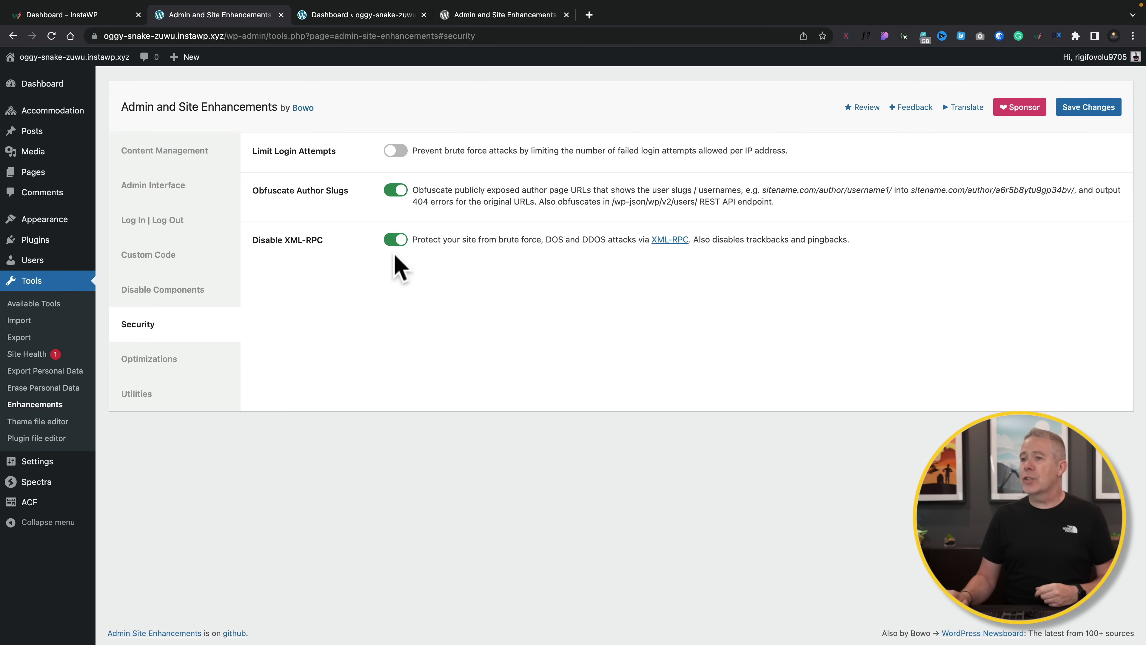
{"action": "left_click", "coordinate": [151, 360]}
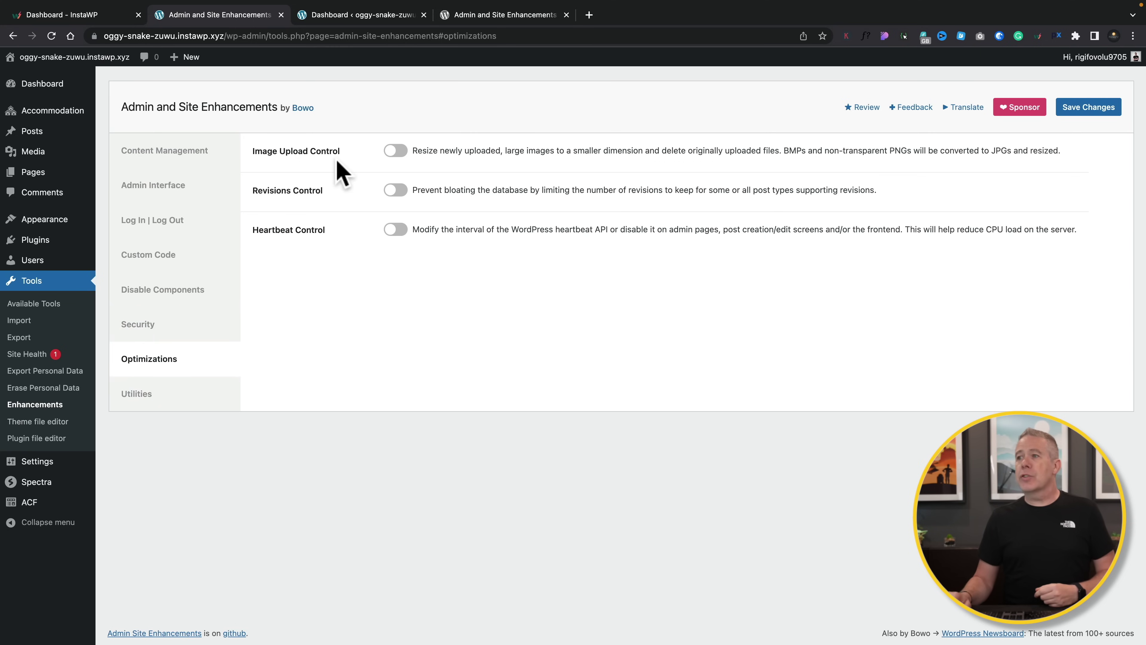
Step: Enable Image Upload Control with 1920 × 1920 limits and Revisions Control capped at 10 revisions
{"action": "left_click", "coordinate": [396, 151]}
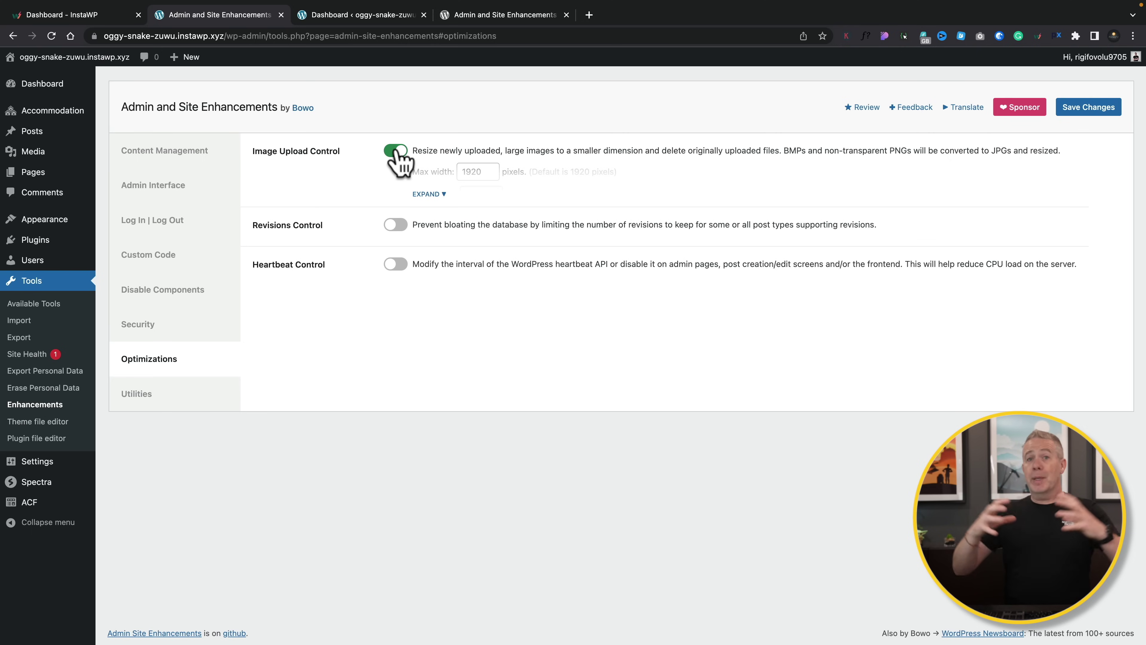
{"action": "left_click", "coordinate": [426, 195]}
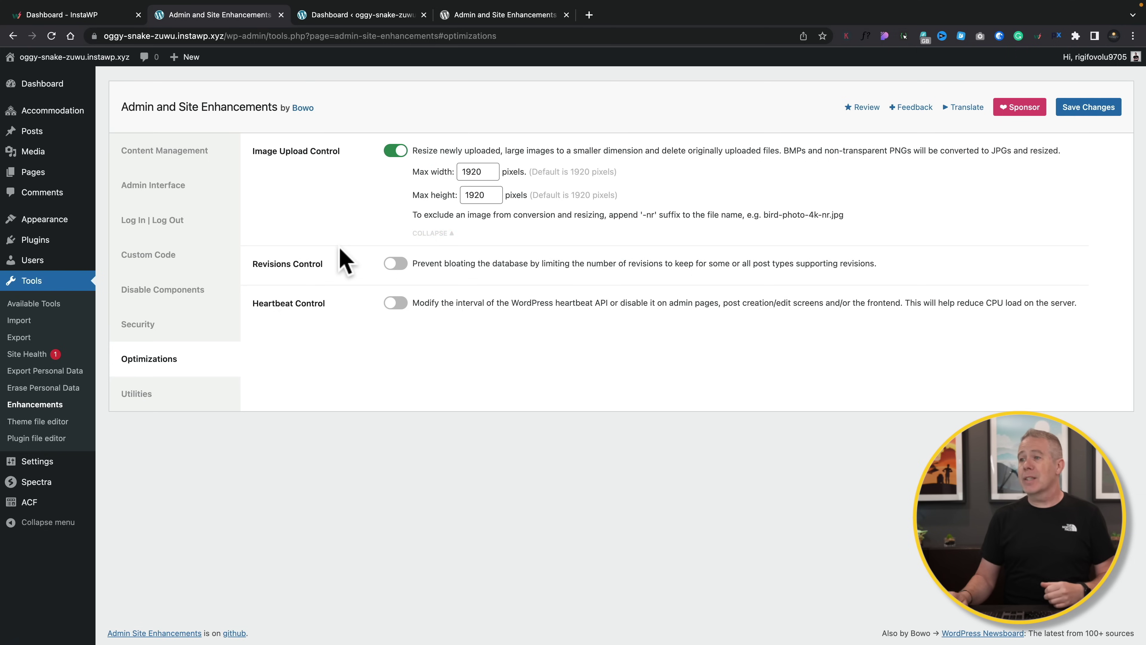
{"action": "left_click", "coordinate": [395, 263]}
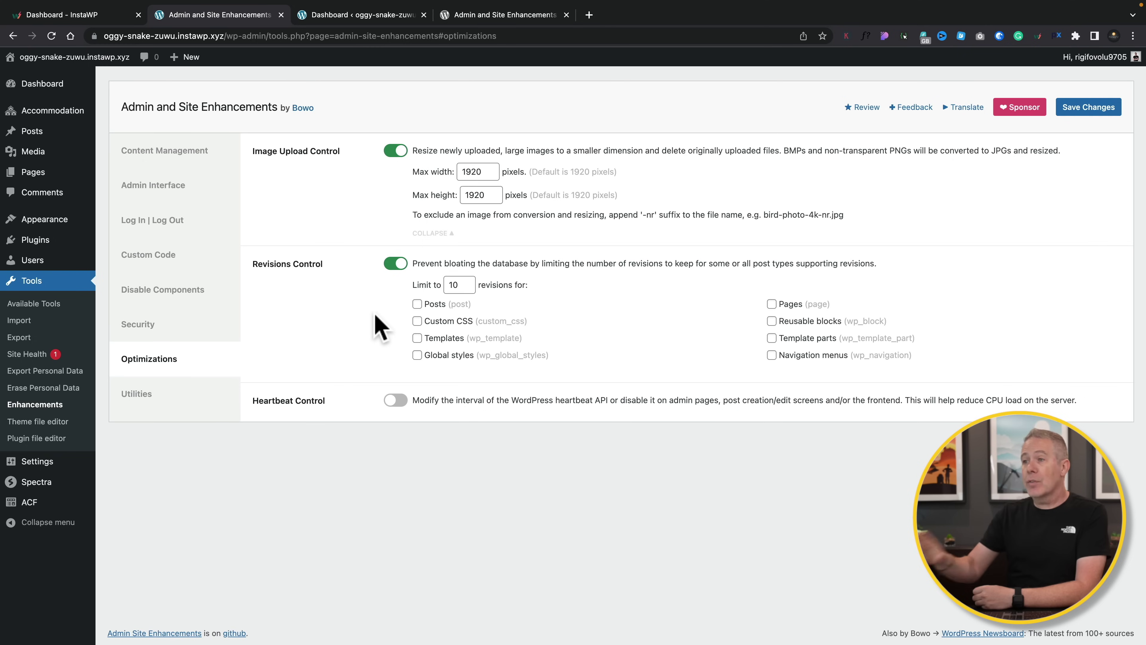
Step: Switch on Heartbeat Control, review its options, and move to the Utilities settings
{"action": "left_click", "coordinate": [394, 400]}
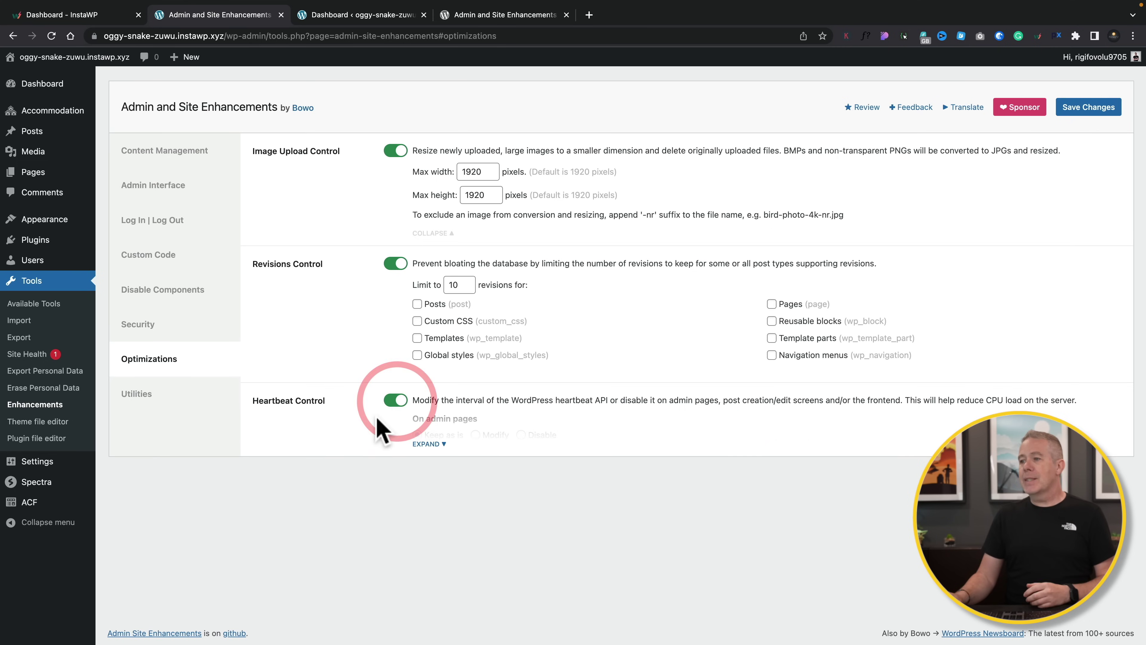
{"action": "left_click", "coordinate": [438, 441]}
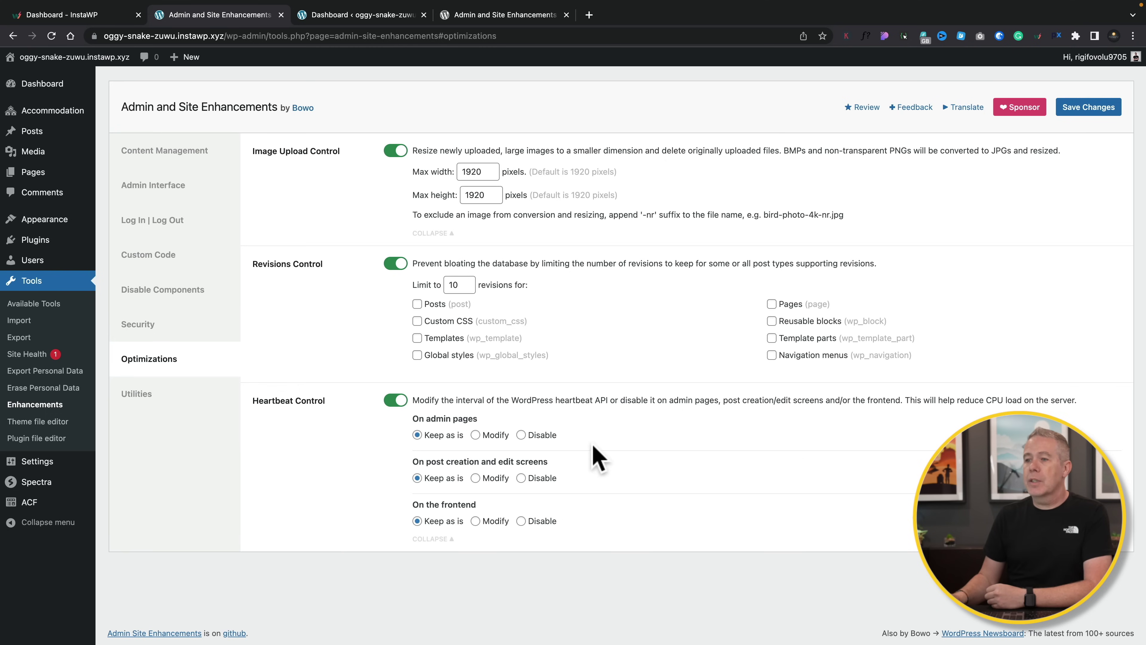
{"action": "left_click", "coordinate": [168, 394]}
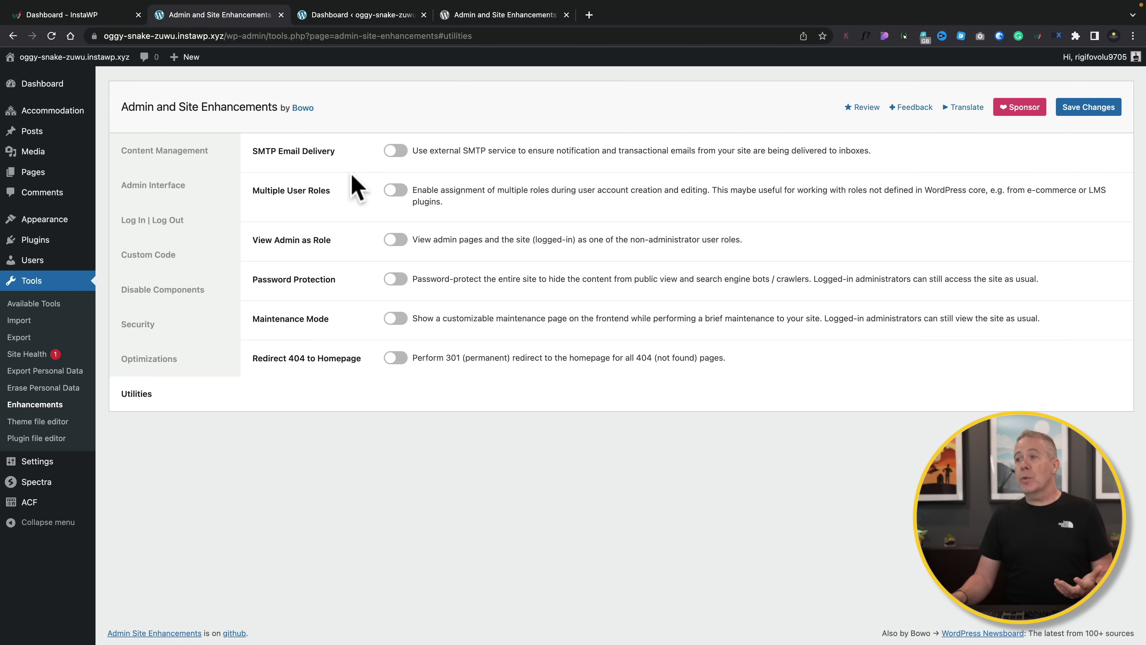
Step: Enable SMTP Email Delivery, leaving its connection fields empty, and Redirect 404 to Homepage
{"action": "left_click", "coordinate": [400, 154]}
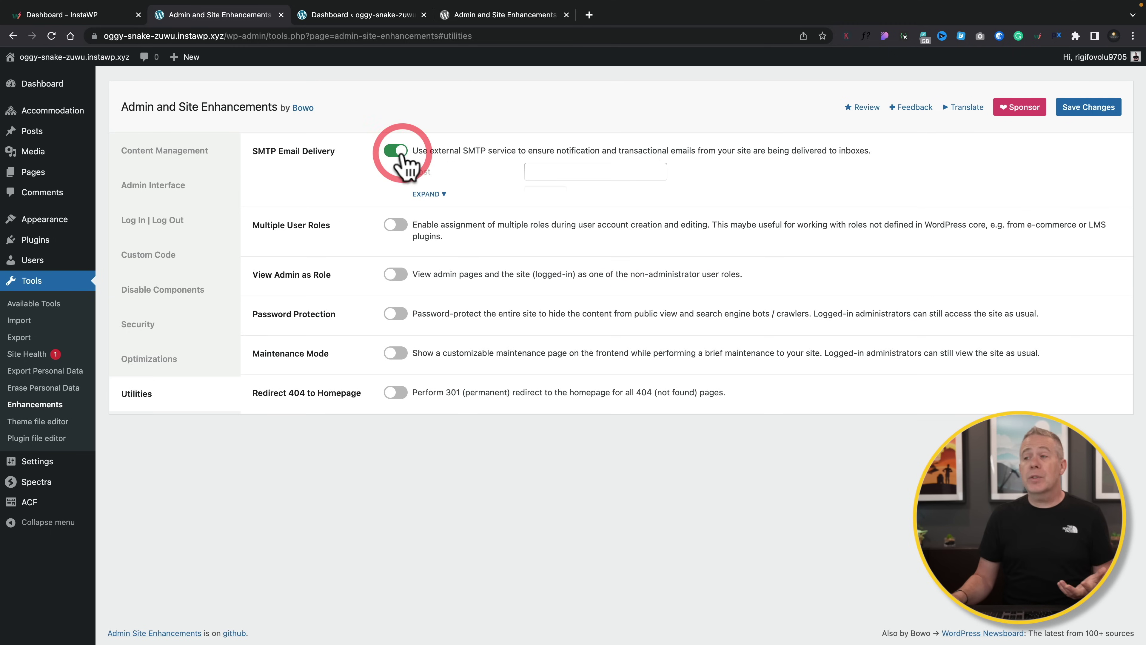
{"action": "left_click", "coordinate": [432, 194]}
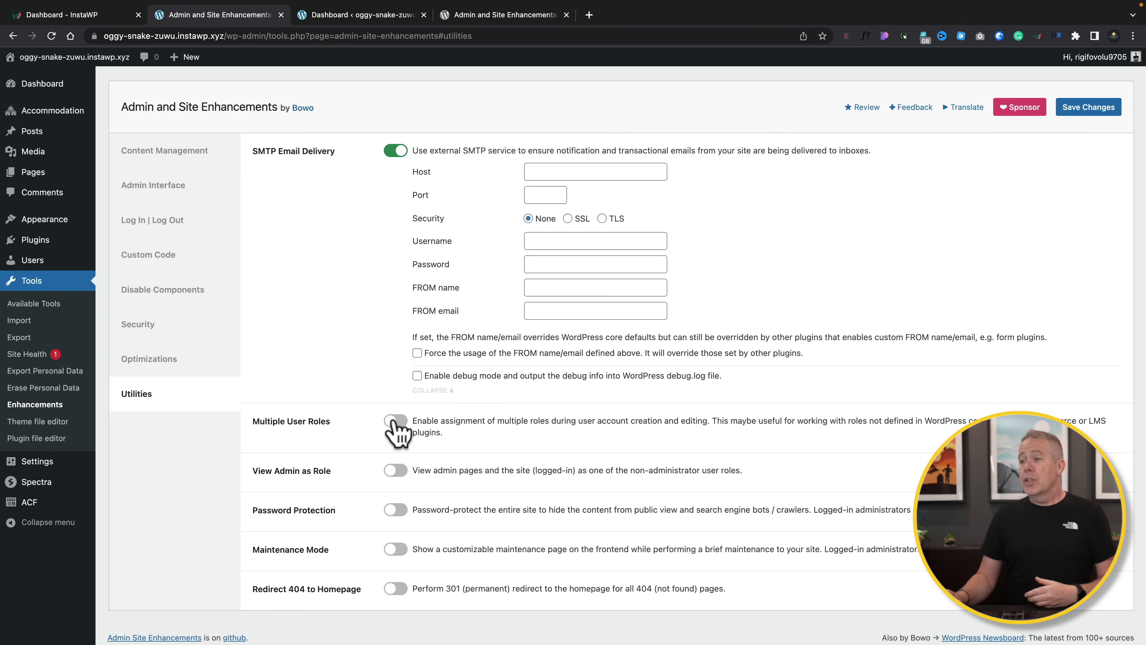
{"action": "scroll", "coordinate": [377, 433], "scroll_direction": "down", "scroll_amount": 1}
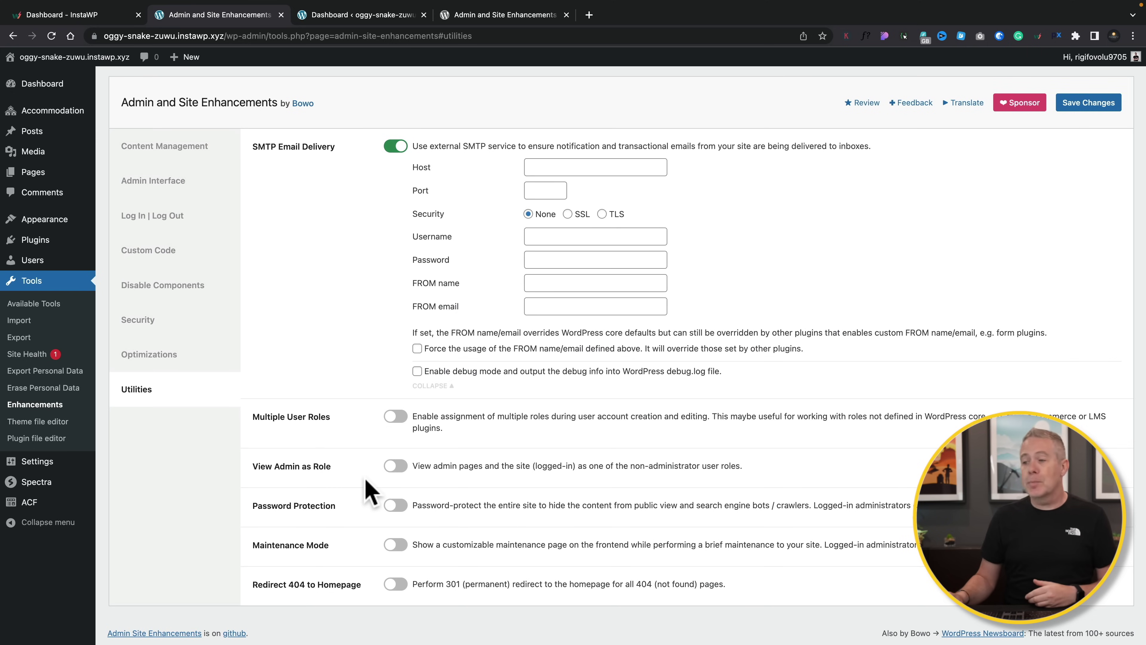
{"action": "left_click", "coordinate": [397, 584]}
{"action": "scroll", "coordinate": [365, 565], "scroll_direction": "down", "scroll_amount": 1}
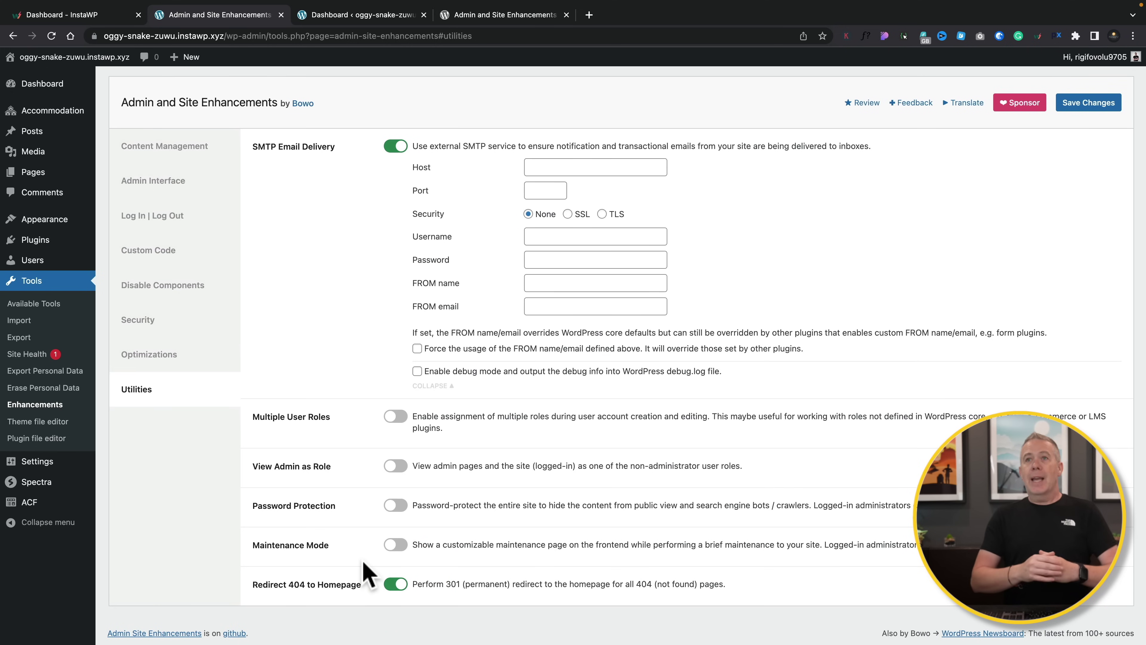